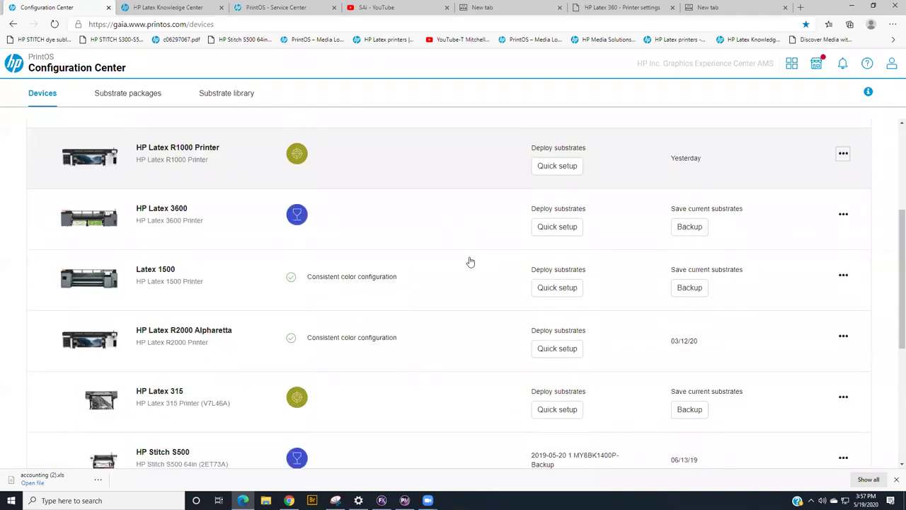
# Step: Look through the registered devices and the recommended on-device actions in Configuration Center
pyautogui.scroll(10, 470, 262)
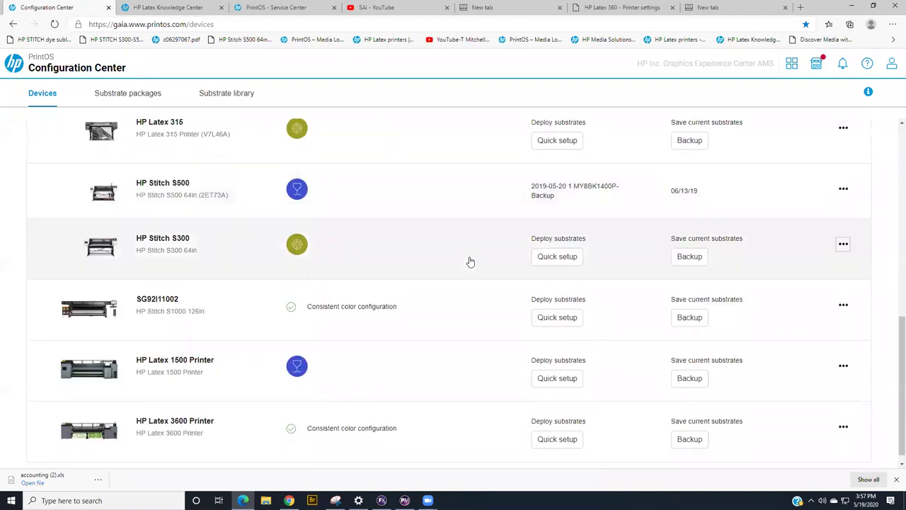
pyautogui.scroll(-3, 471, 262)
pyautogui.scroll(1, 471, 262)
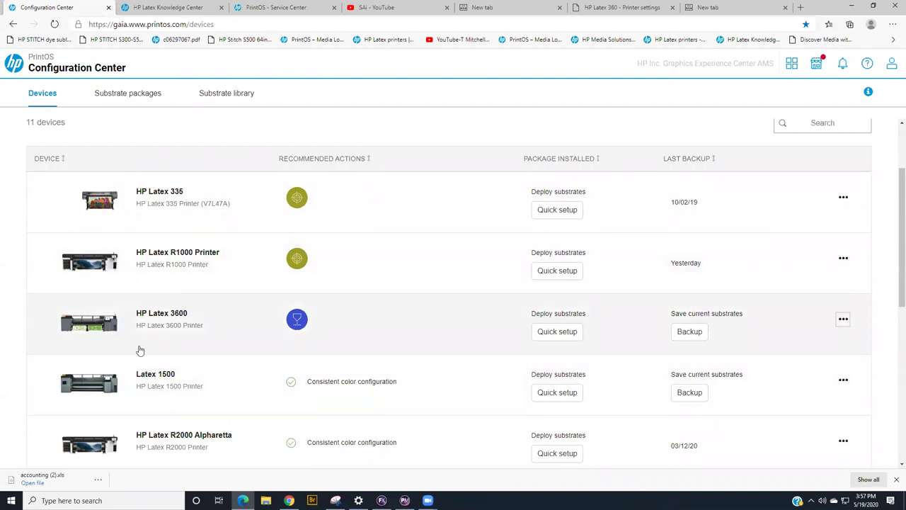
pyautogui.scroll(2, 139, 350)
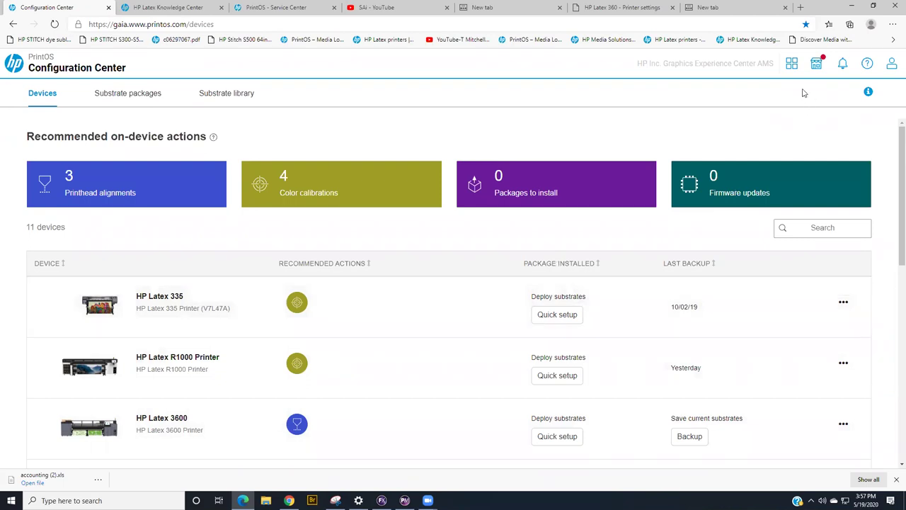
# Step: Open Media Locator and show the substrates for the HP Latex printer family
pyautogui.click(792, 66)
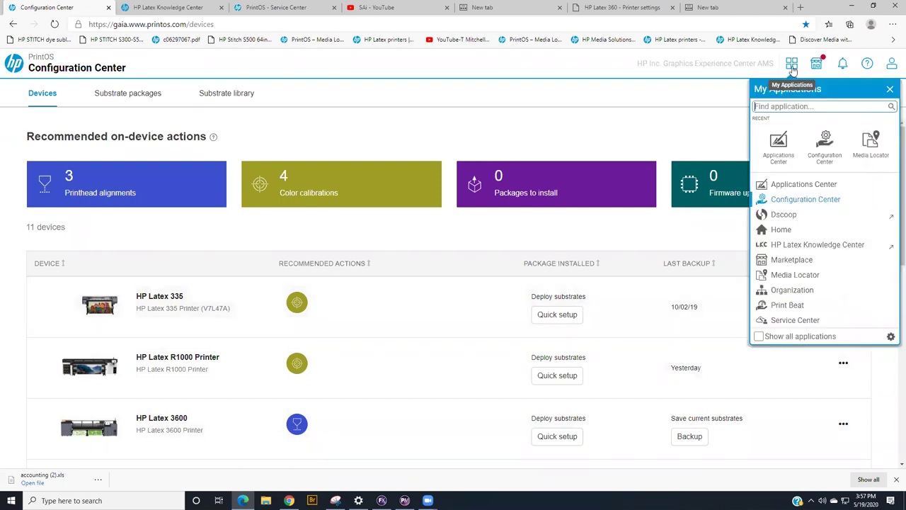
pyautogui.click(789, 275)
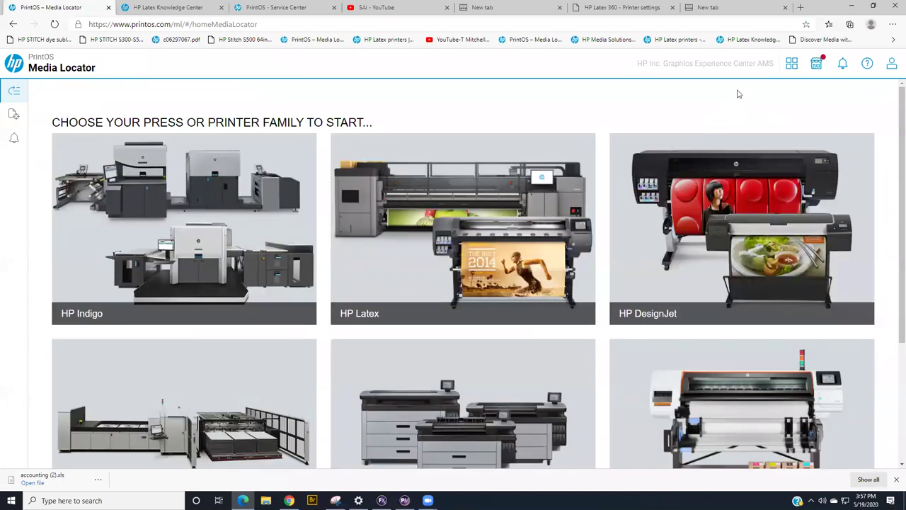
pyautogui.click(468, 194)
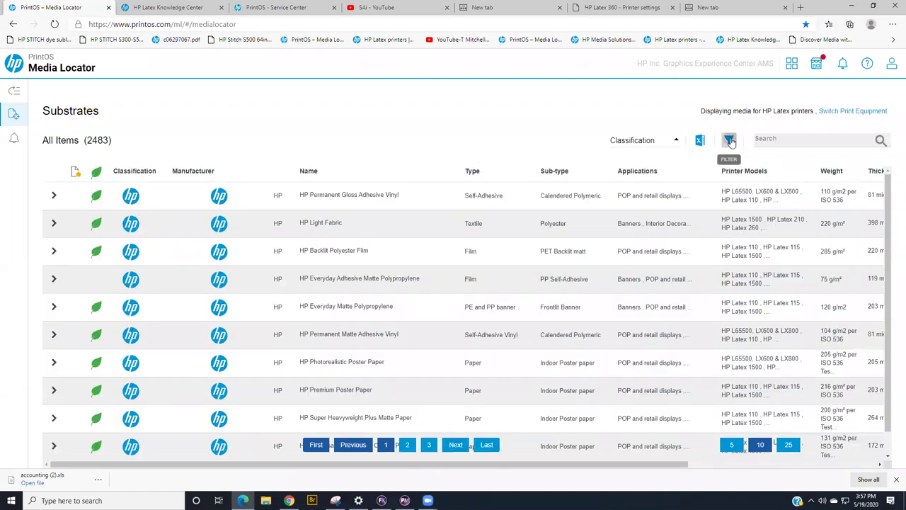
# Step: Set up a substrate filter for the HP Latex 365 printer model
pyautogui.click(731, 142)
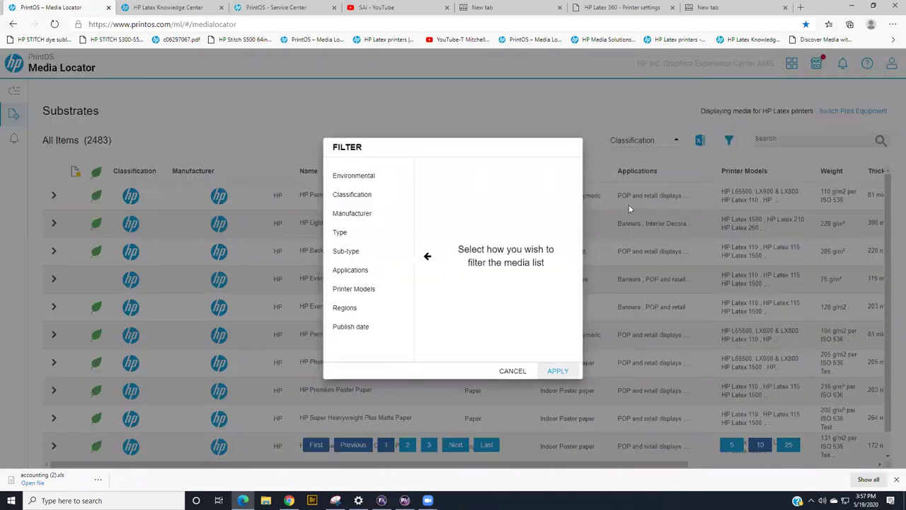
pyautogui.click(347, 295)
pyautogui.scroll(-5, 439, 306)
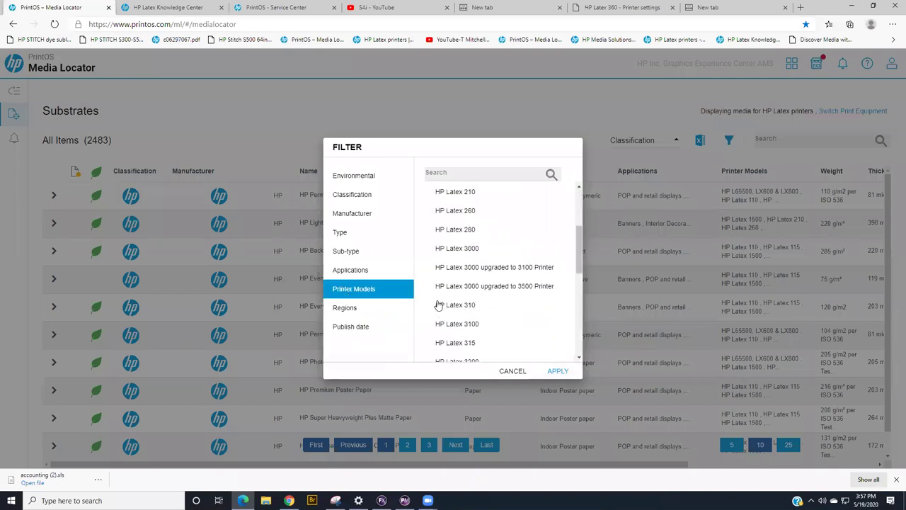
pyautogui.click(445, 316)
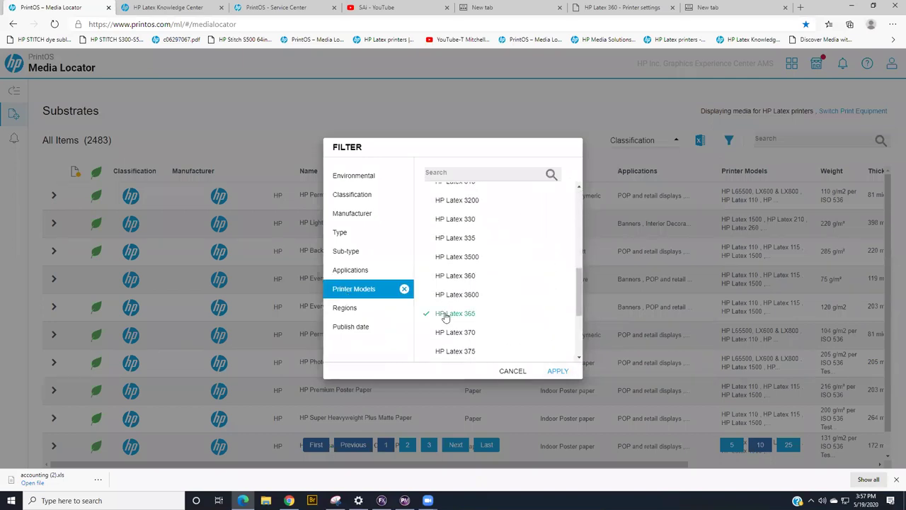
pyautogui.click(345, 217)
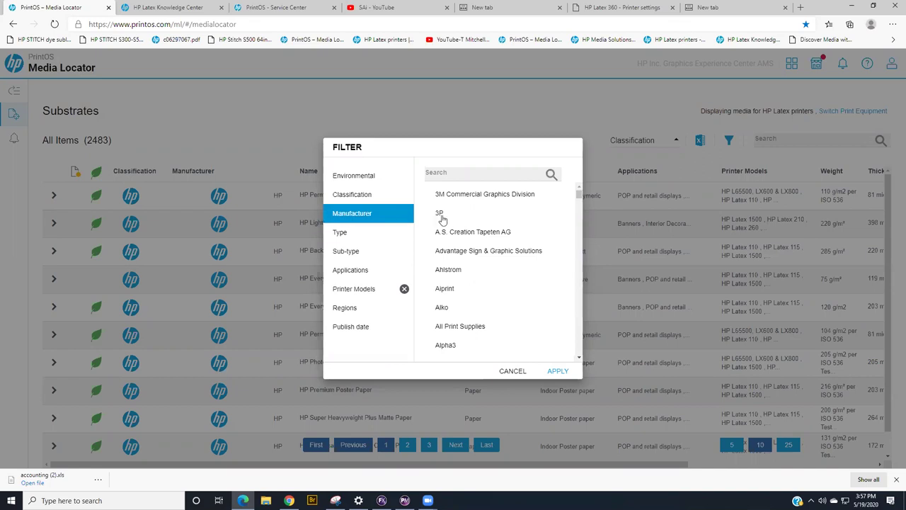
pyautogui.click(460, 193)
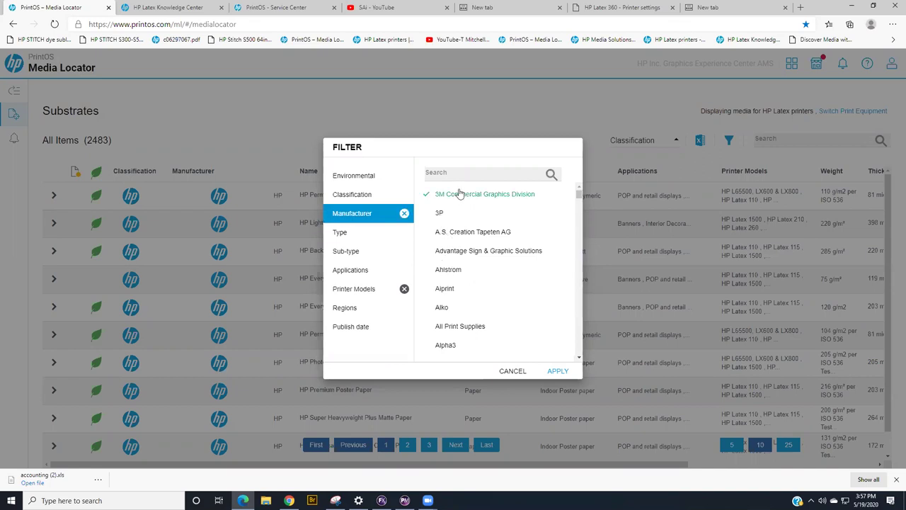
pyautogui.click(440, 198)
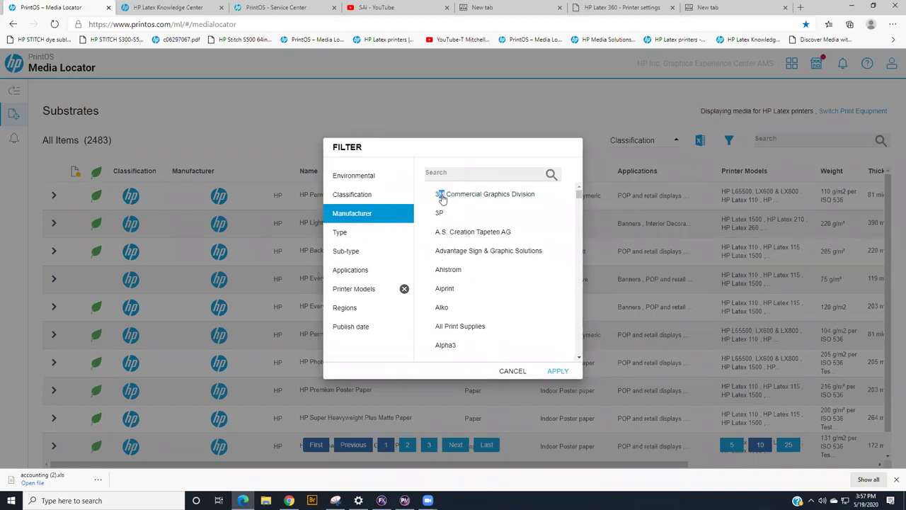
# Step: Add the Durable Textiles type to the filter, apply it, and go to the second page of matching substrates
pyautogui.click(359, 276)
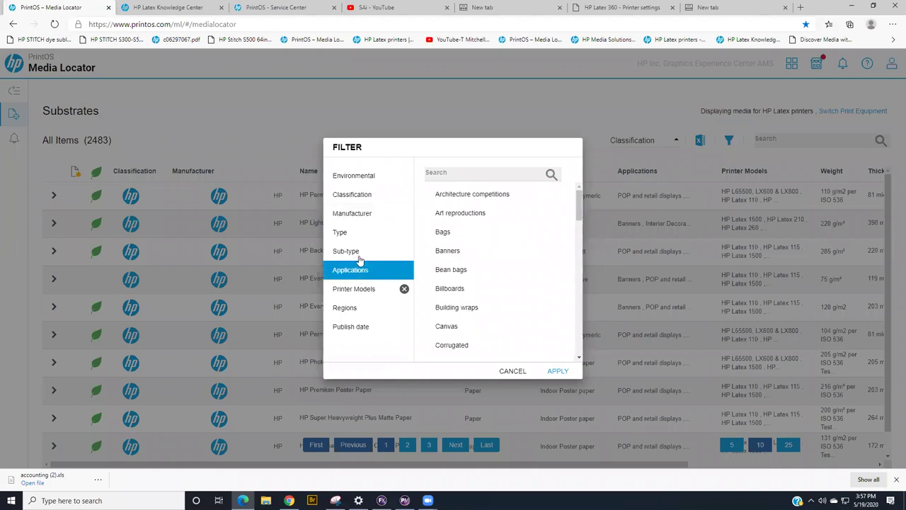
pyautogui.click(359, 253)
pyautogui.click(374, 236)
pyautogui.click(446, 193)
pyautogui.click(557, 371)
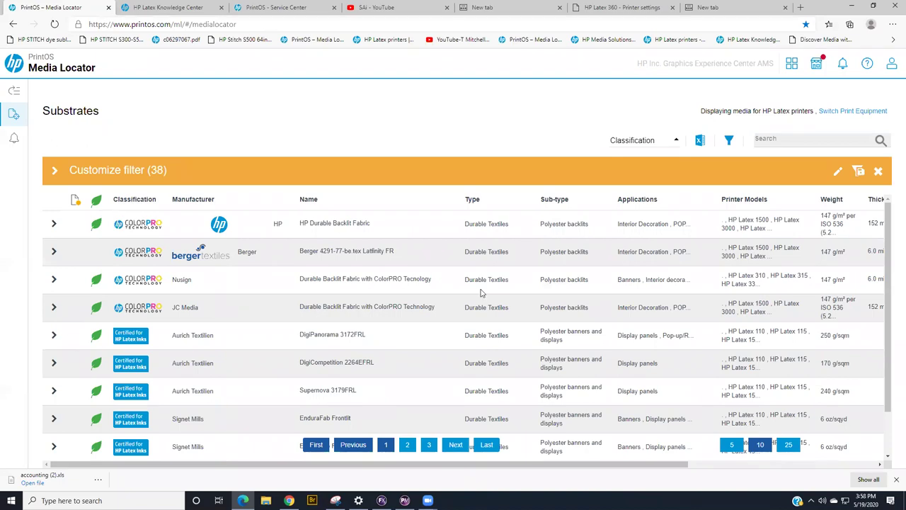
pyautogui.scroll(-1, 480, 292)
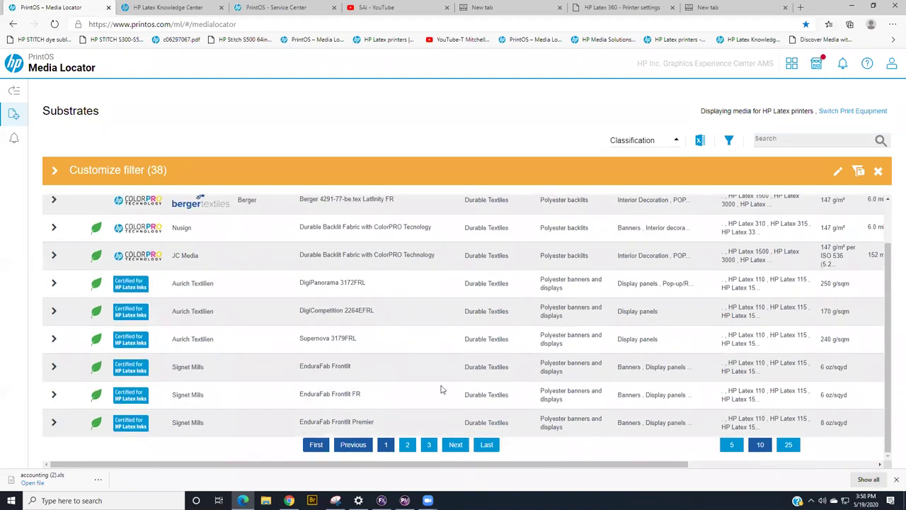
pyautogui.click(409, 444)
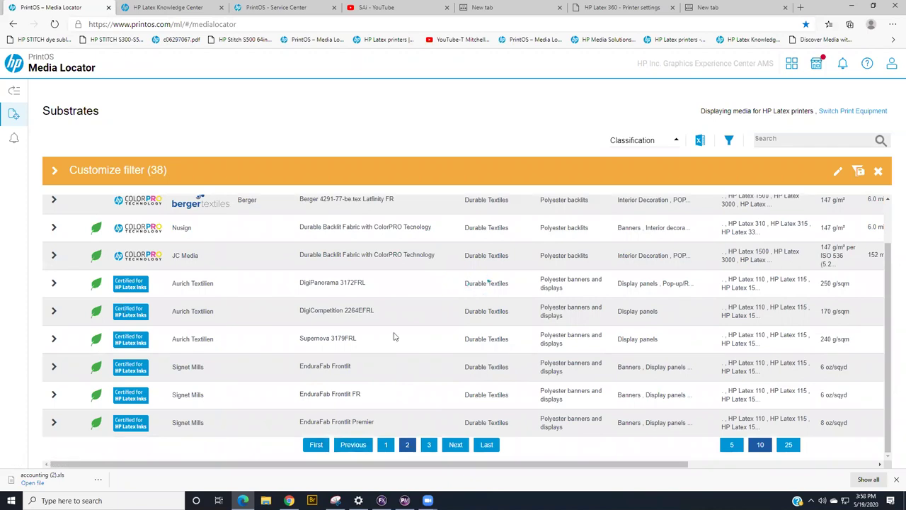
# Step: Switch to the HP Latex 360 embedded web server and open the export page of its substrate presets management
pyautogui.click(621, 8)
pyautogui.click(26, 97)
pyautogui.click(83, 98)
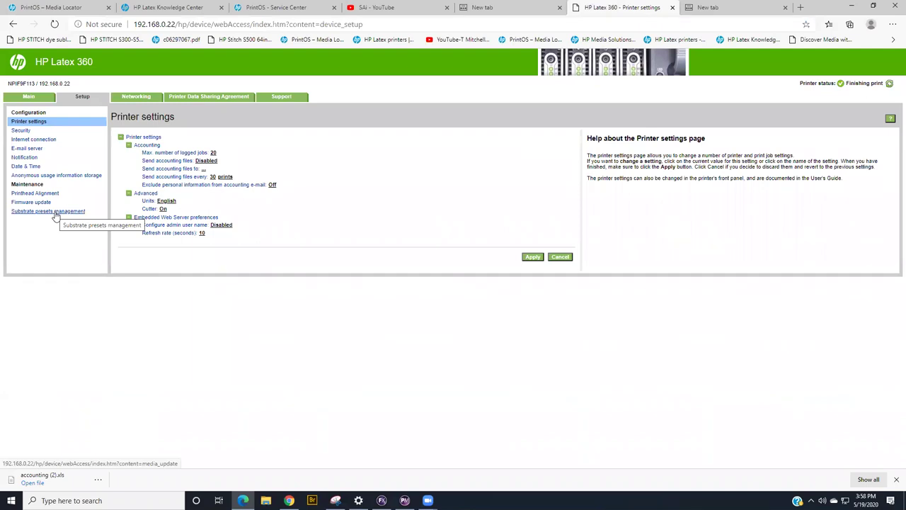
pyautogui.click(56, 213)
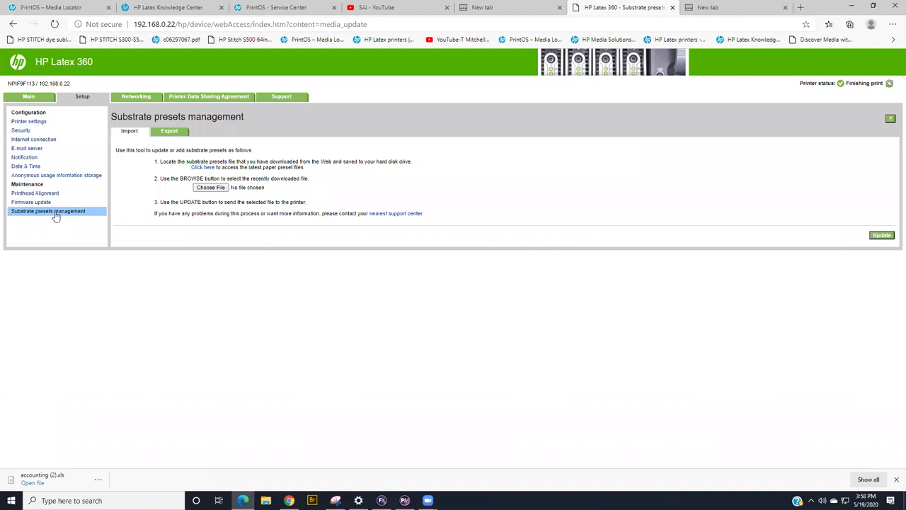
pyautogui.click(170, 133)
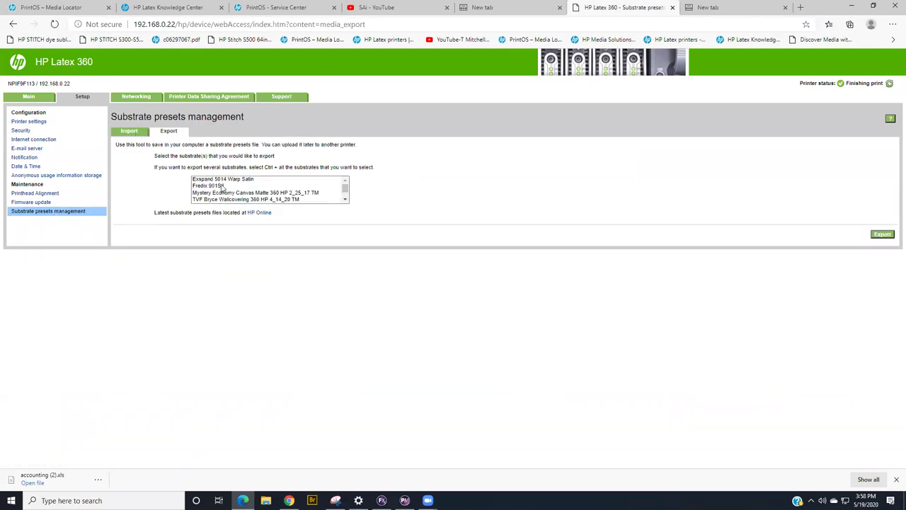
# Step: Browse the exportable substrate presets and select Avery MPI 3303
pyautogui.scroll(-5, 223, 187)
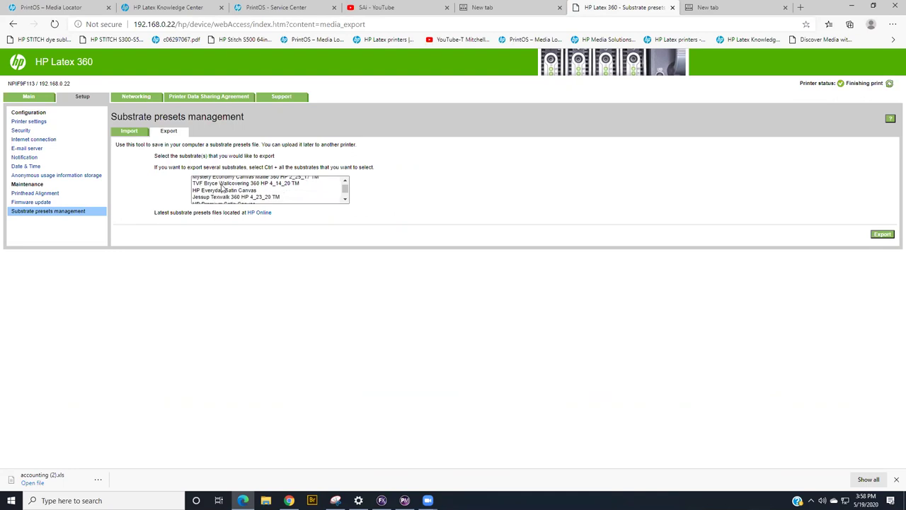
pyautogui.scroll(-5, 223, 187)
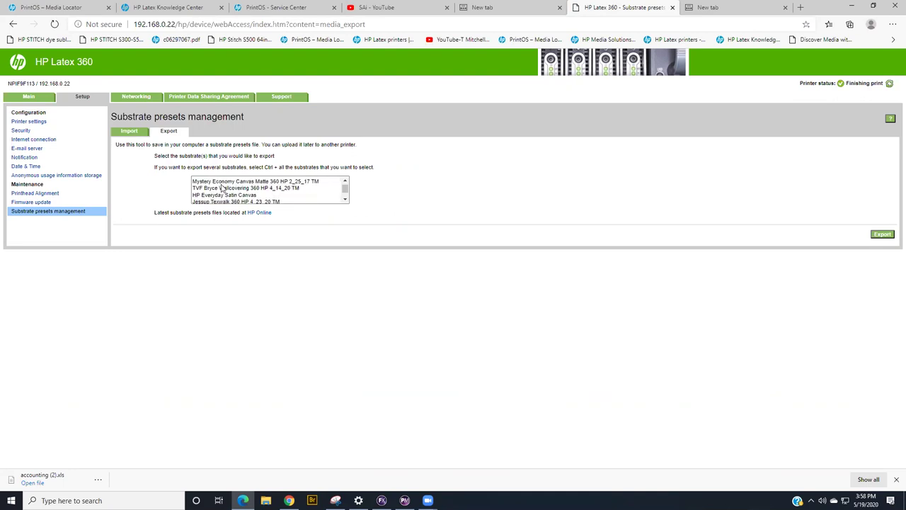
pyautogui.scroll(-5, 223, 188)
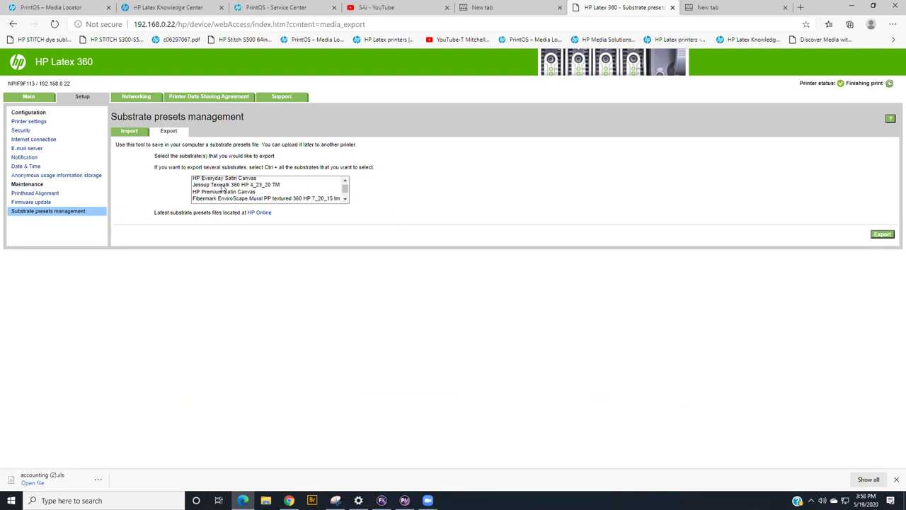
pyautogui.scroll(-5, 223, 188)
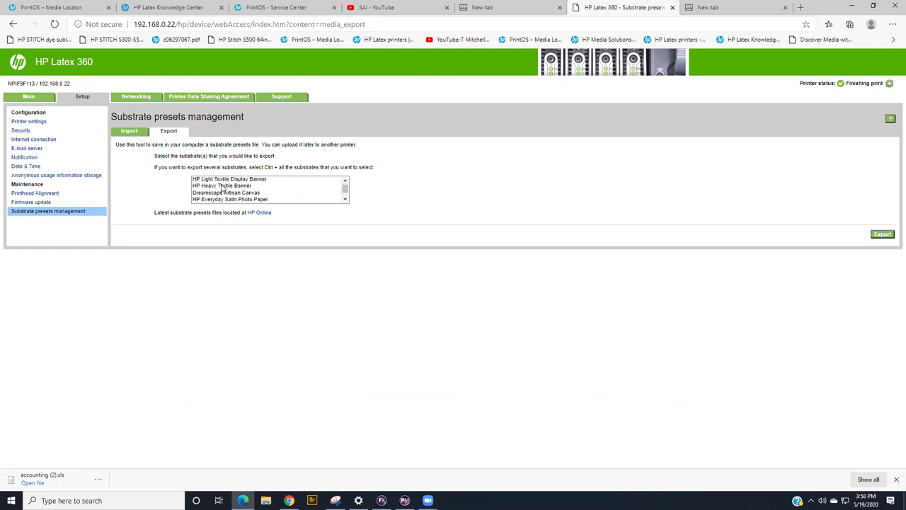
pyautogui.scroll(-5, 223, 188)
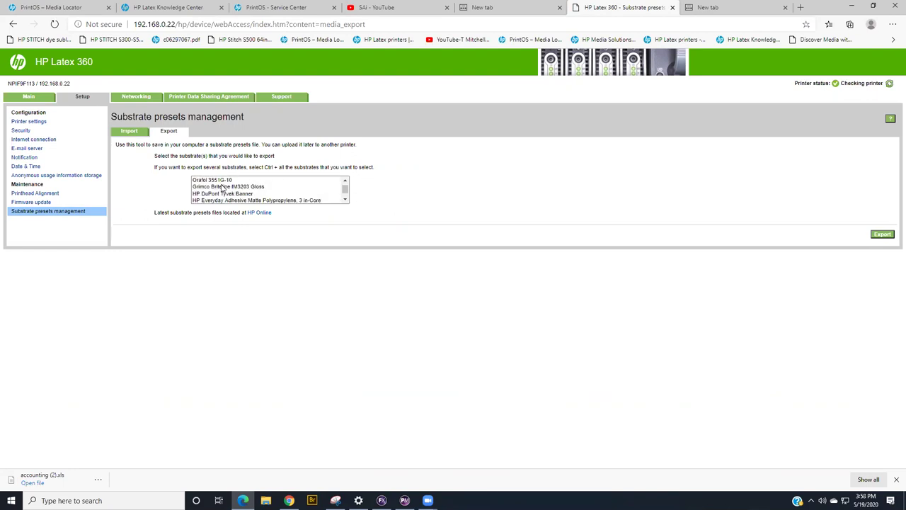
pyautogui.scroll(-5, 223, 188)
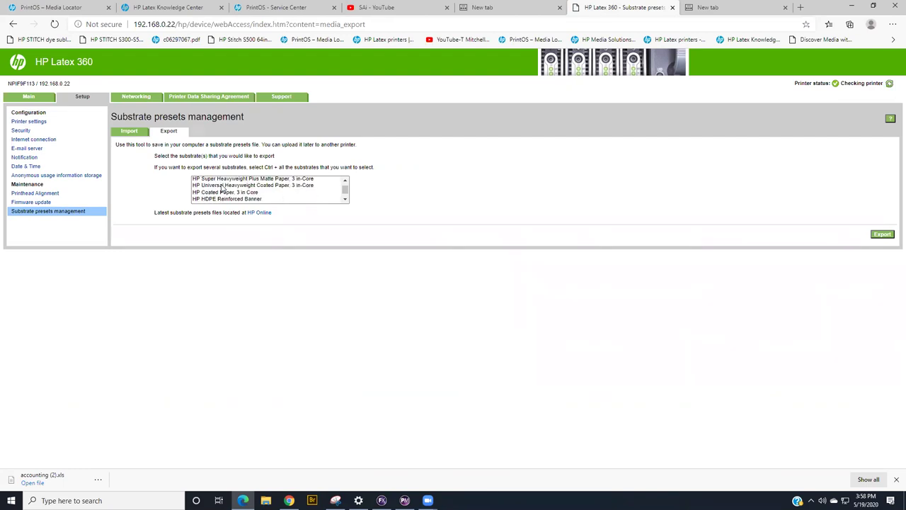
pyautogui.scroll(-5, 223, 187)
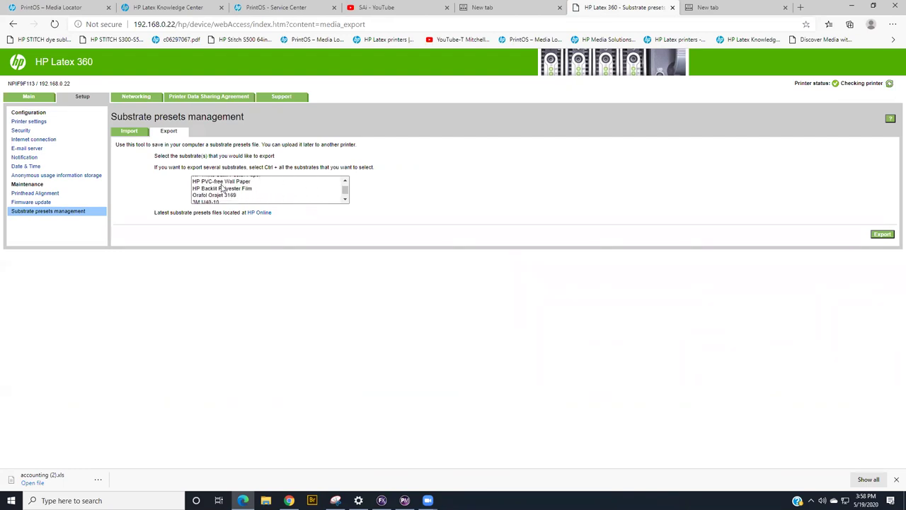
pyautogui.scroll(-5, 223, 187)
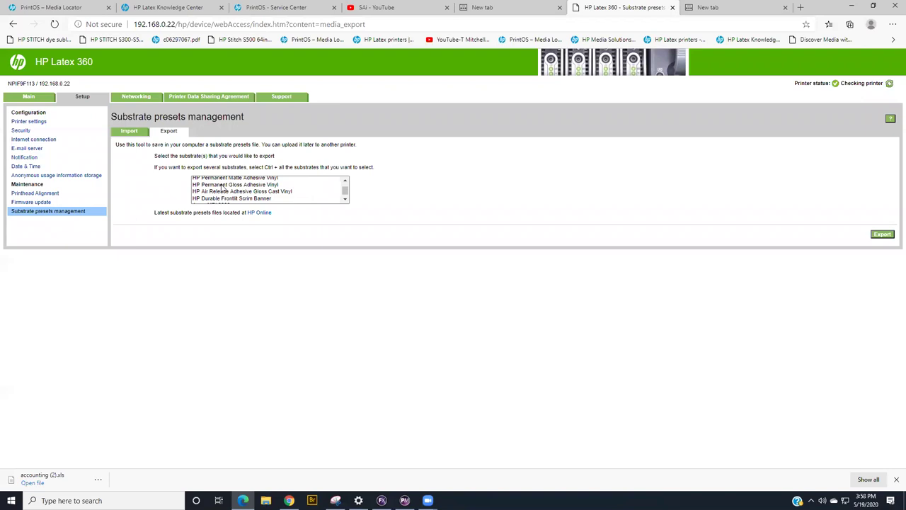
pyautogui.click(223, 186)
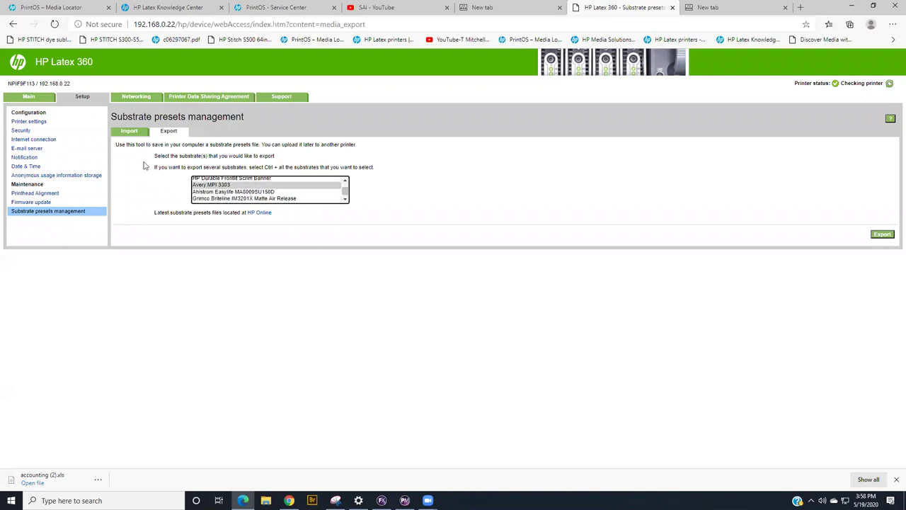
# Step: Check the HP Latex 360's supplies status, and review the device statuses on the PrintOS Print Beat dashboard
pyautogui.click(30, 99)
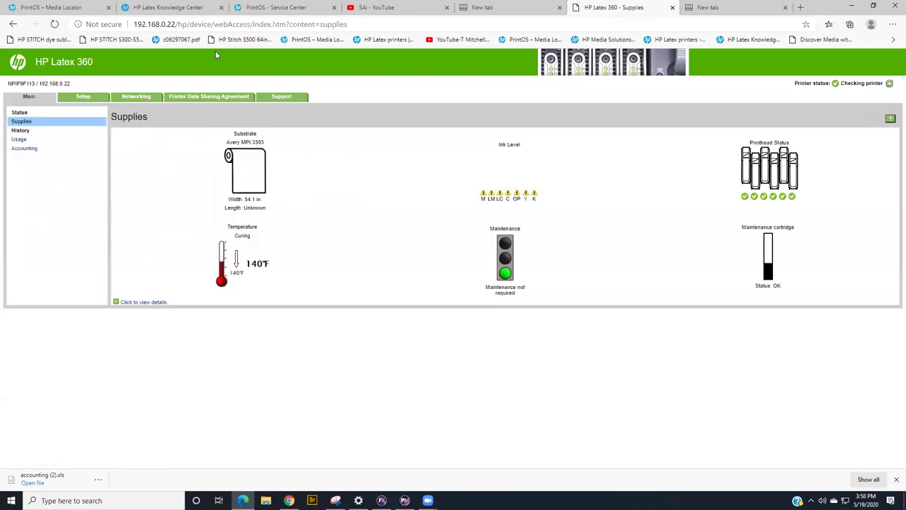
pyautogui.click(297, 9)
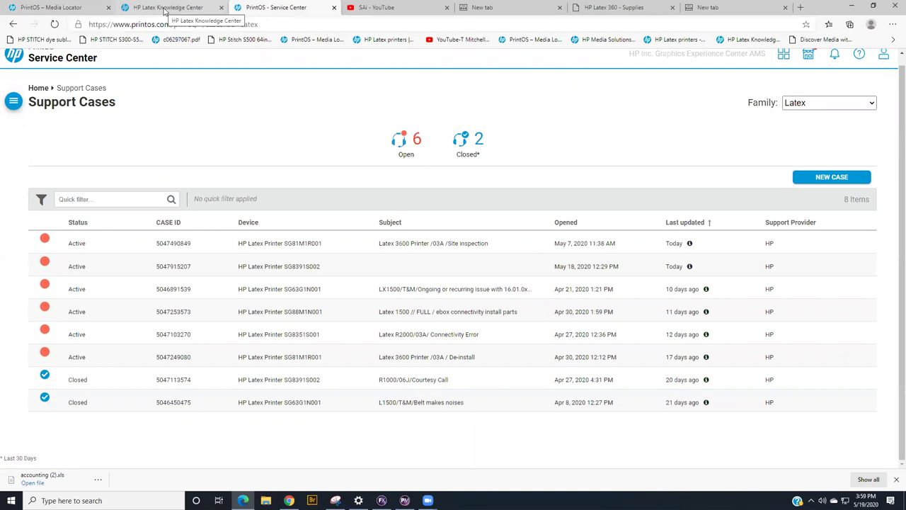
pyautogui.click(785, 57)
pyautogui.click(791, 298)
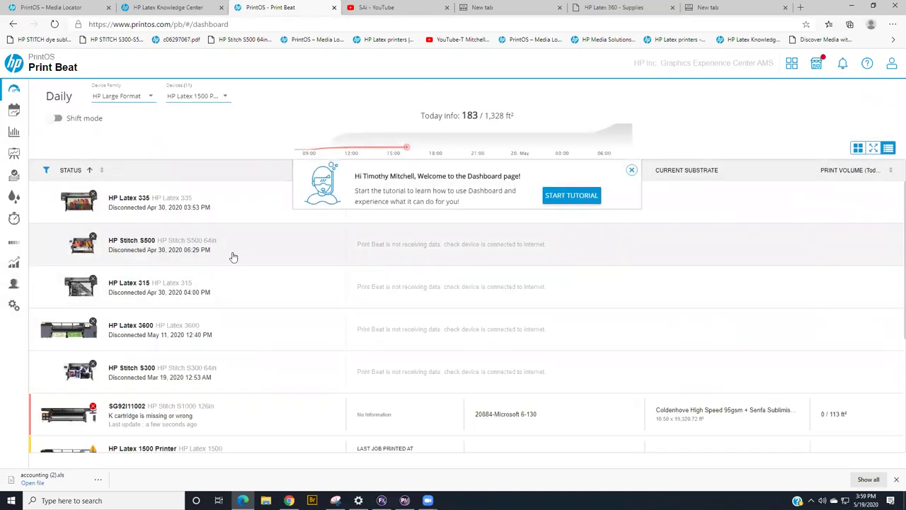
pyautogui.scroll(-2, 234, 257)
pyautogui.scroll(2, 234, 257)
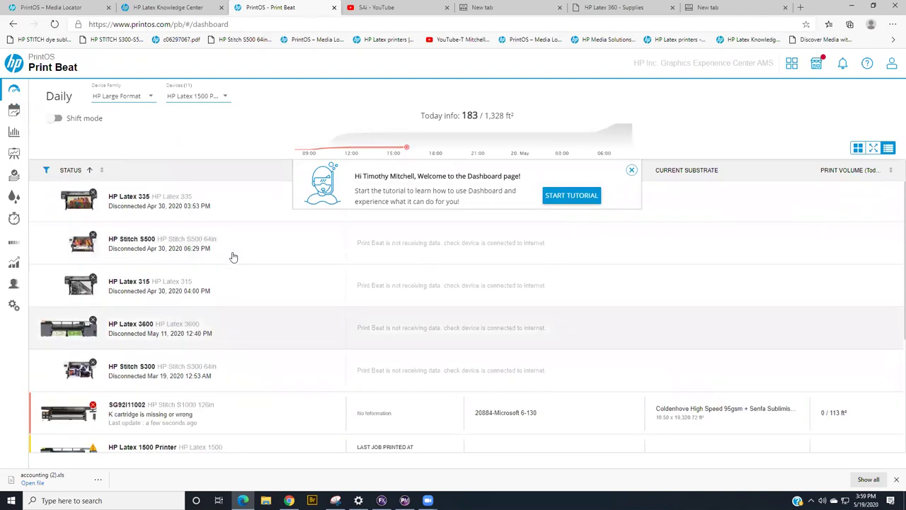
# Step: Return to the HP Latex 360 embedded web server and open the cost assignments of its job accounting
pyautogui.click(614, 8)
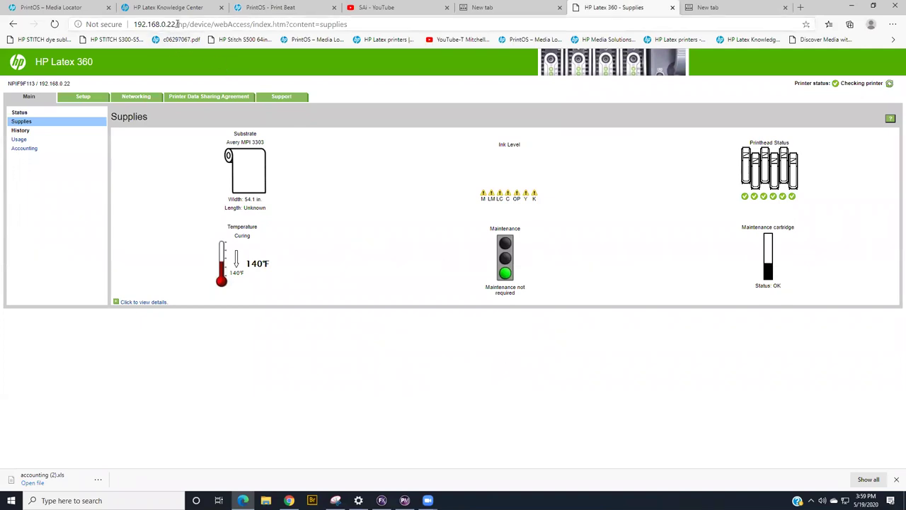
pyautogui.click(23, 149)
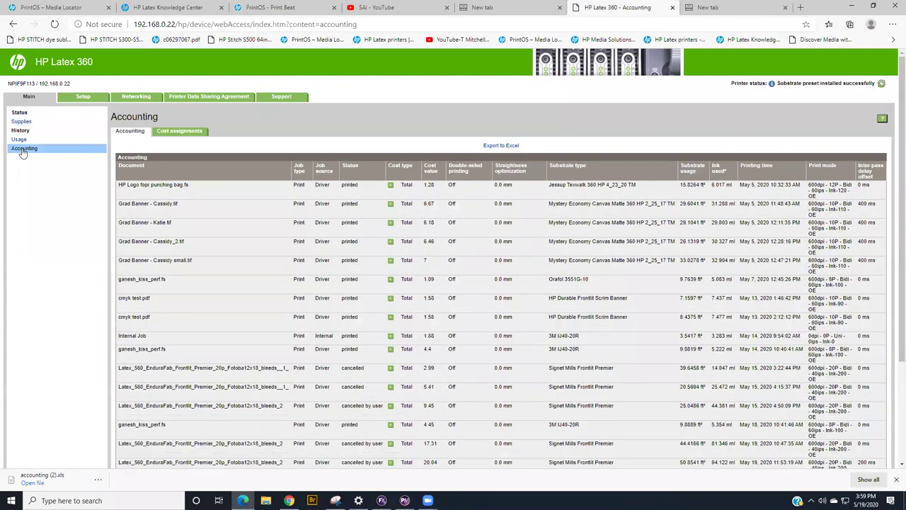
pyautogui.click(183, 134)
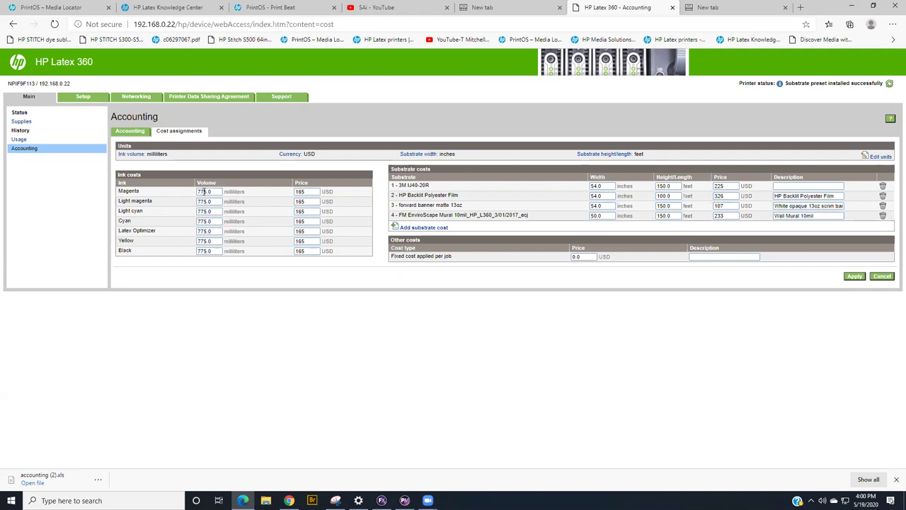
# Step: Open the HP Latex 360's job accounting list and expand the cost breakdown of a ganesh_kiss_perf.fs job
pyautogui.click(139, 133)
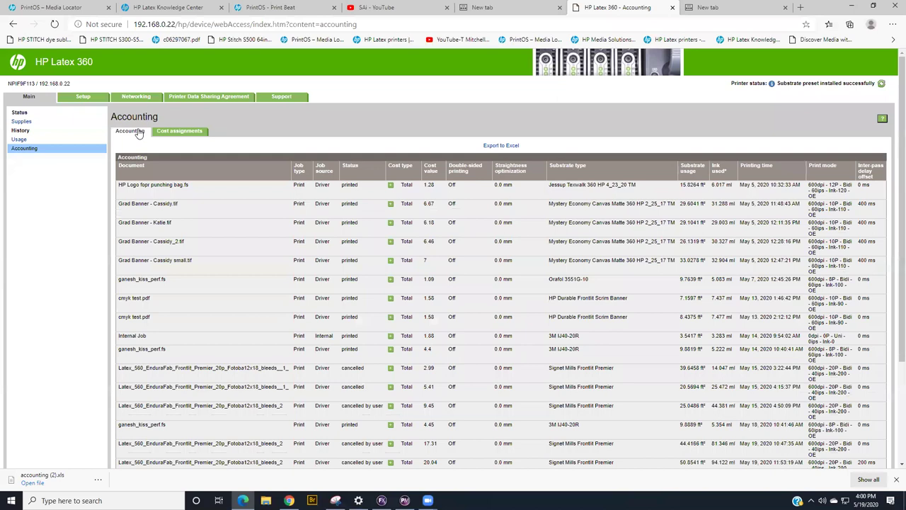
pyautogui.scroll(-3, 301, 260)
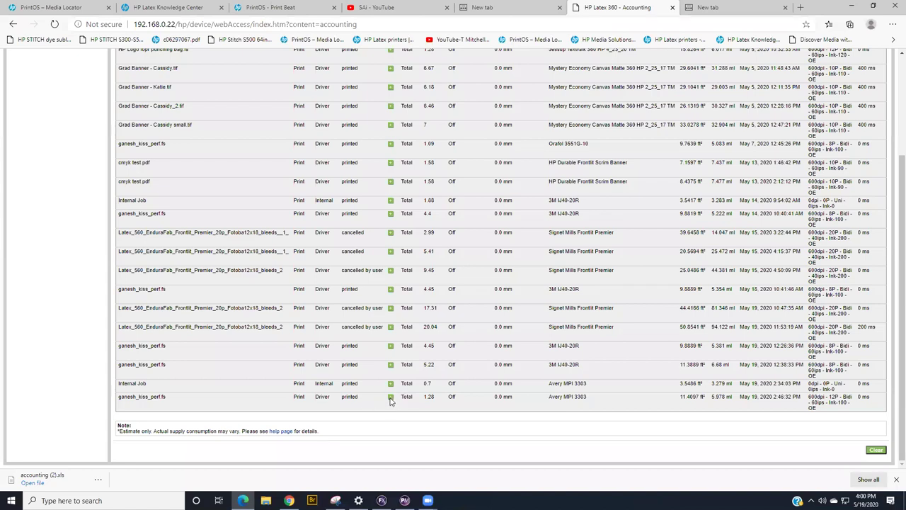
pyautogui.click(390, 347)
pyautogui.scroll(-1, 391, 347)
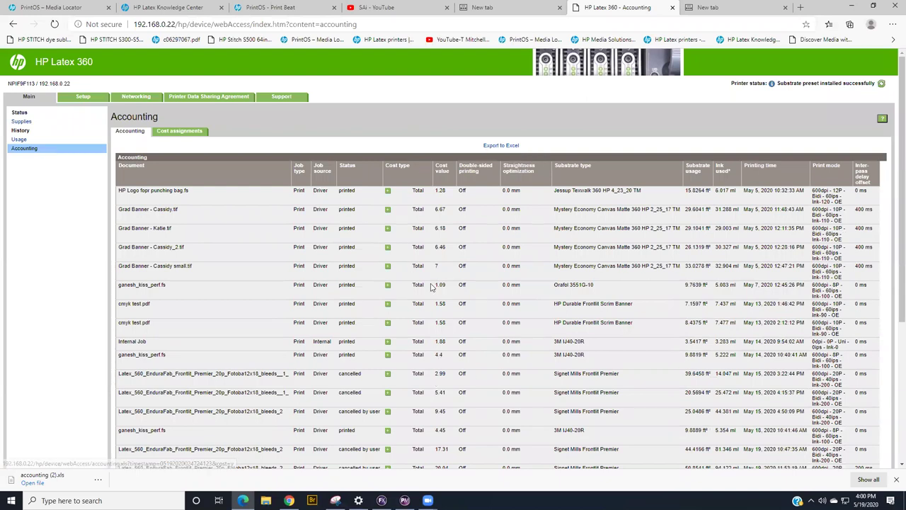
pyautogui.scroll(-3, 433, 287)
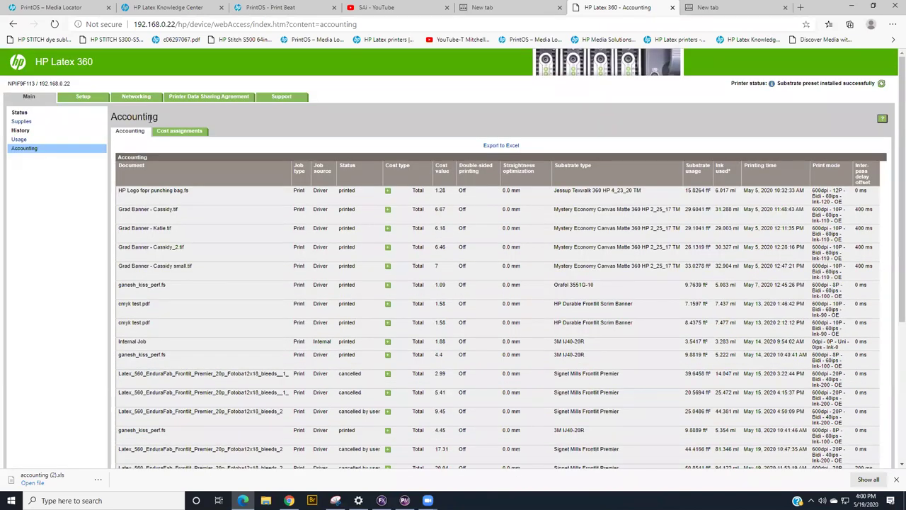
# Step: Check the ink and substrate cost assignments again, and review the job costs in the accounting list
pyautogui.click(181, 132)
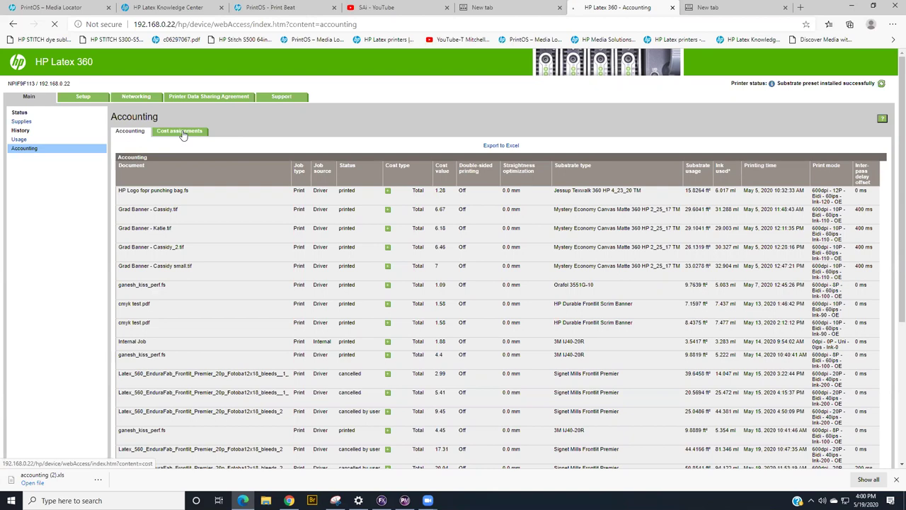
pyautogui.click(140, 132)
pyautogui.click(180, 134)
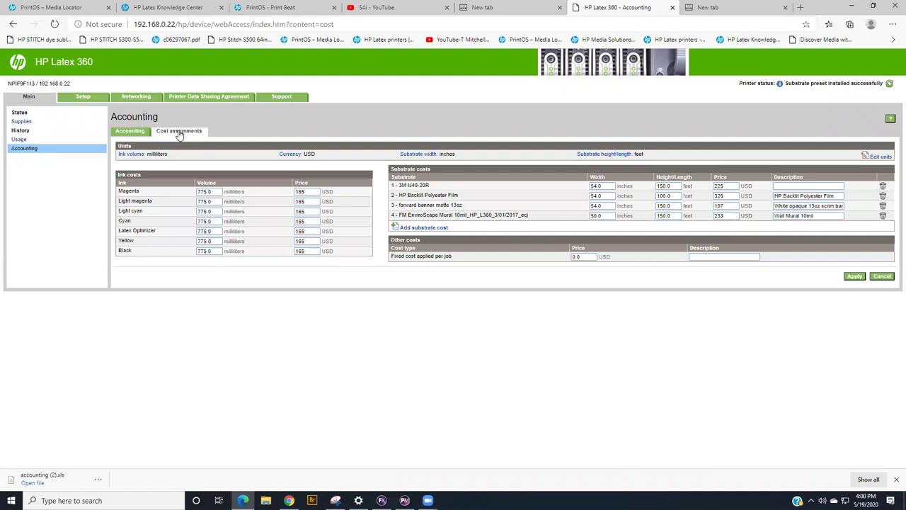
pyautogui.click(129, 131)
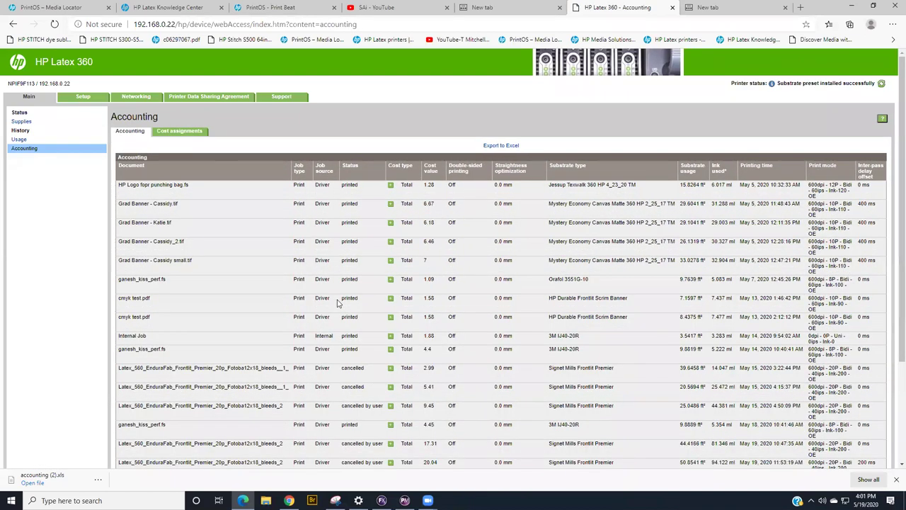
pyautogui.scroll(-3, 338, 302)
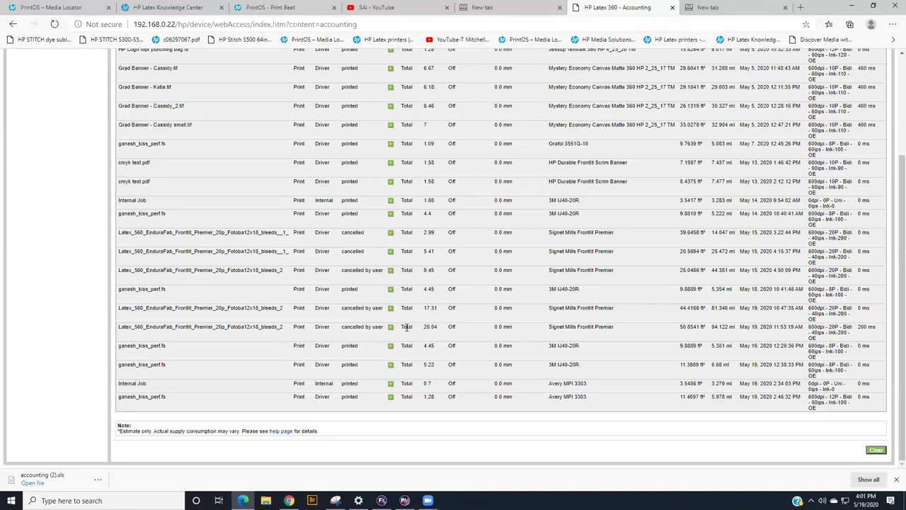
pyautogui.scroll(3, 407, 327)
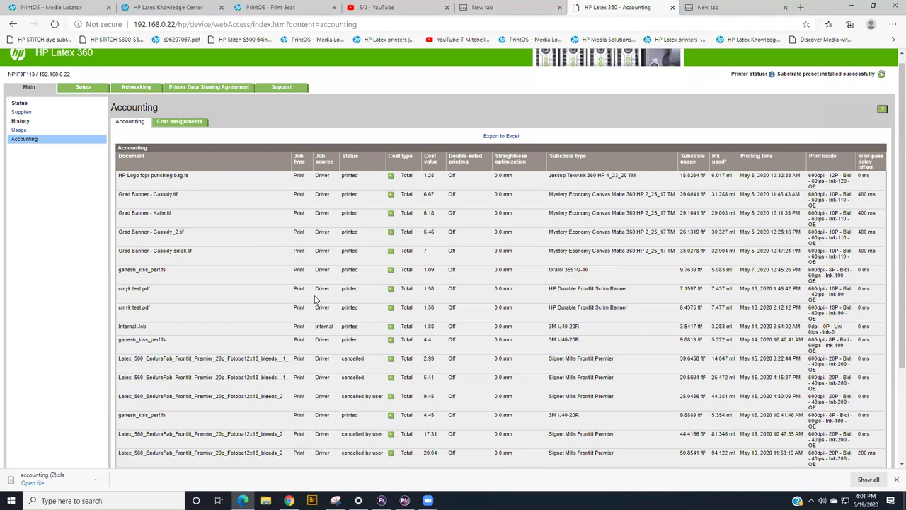
pyautogui.scroll(1, 316, 299)
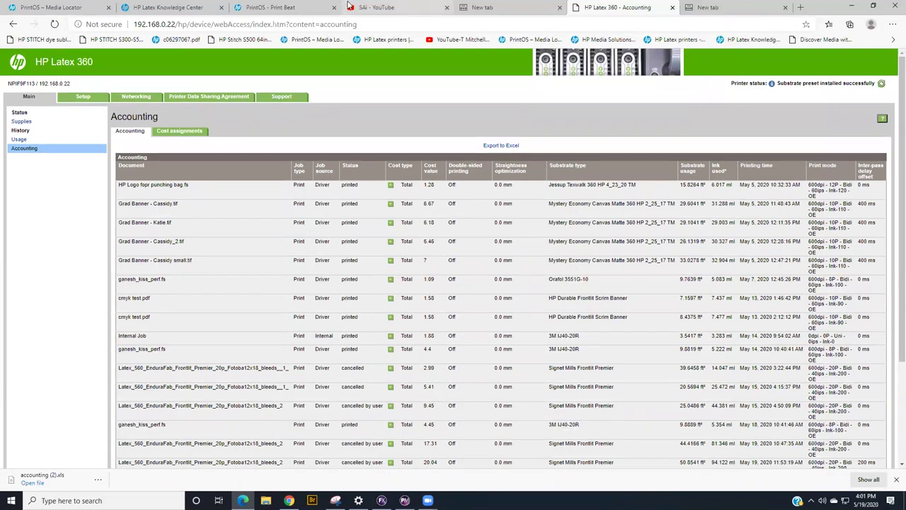
# Step: Open the printer information from the service support page and review the current substrate, printhead and ink details
pyautogui.click(285, 96)
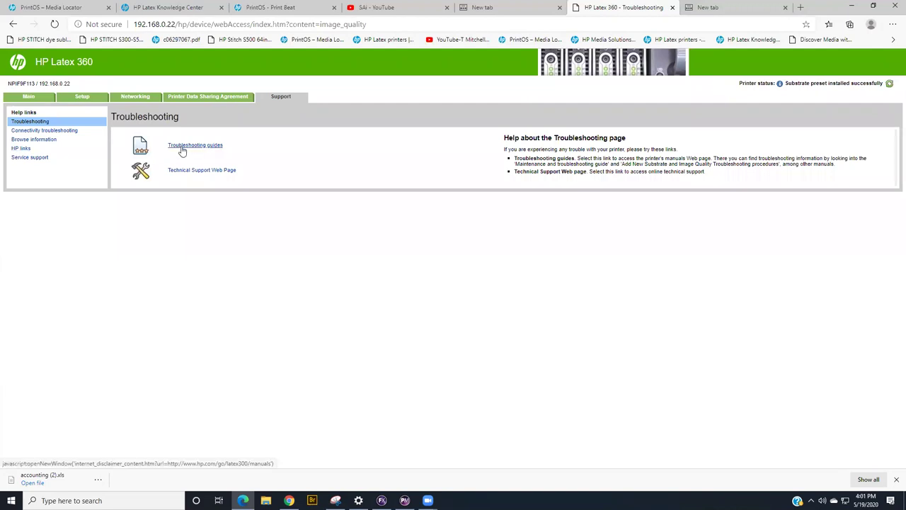
pyautogui.click(30, 158)
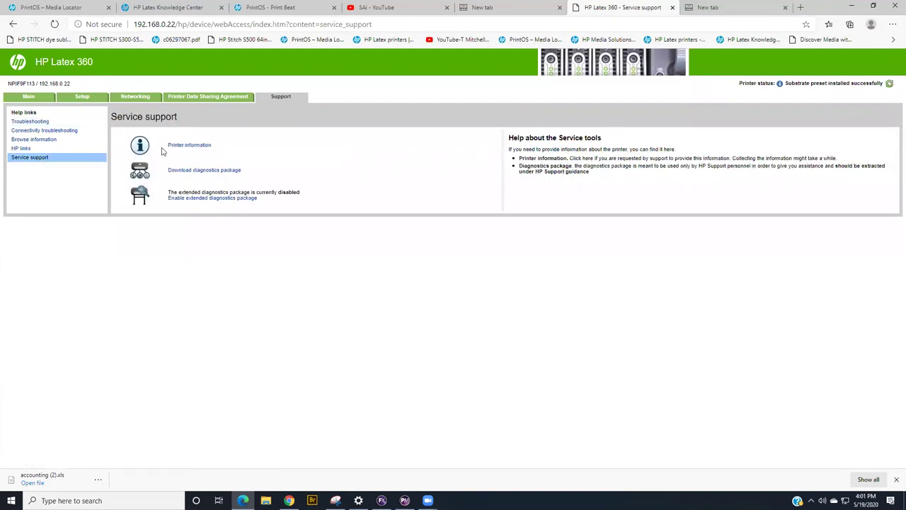
pyautogui.click(201, 145)
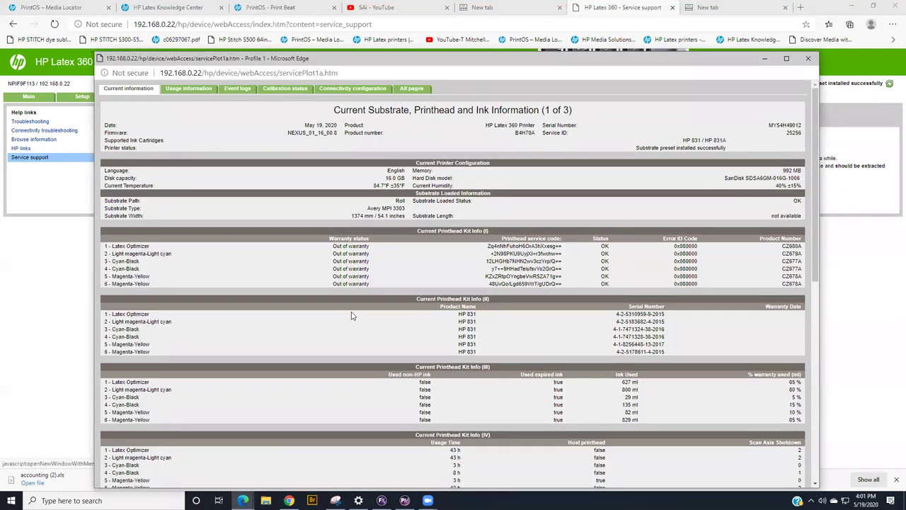
pyautogui.scroll(-10, 352, 316)
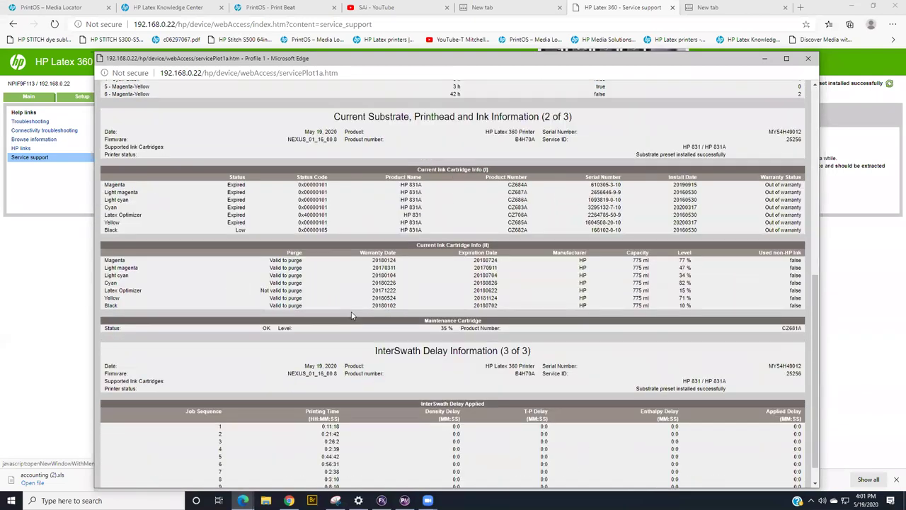
pyautogui.scroll(10, 348, 319)
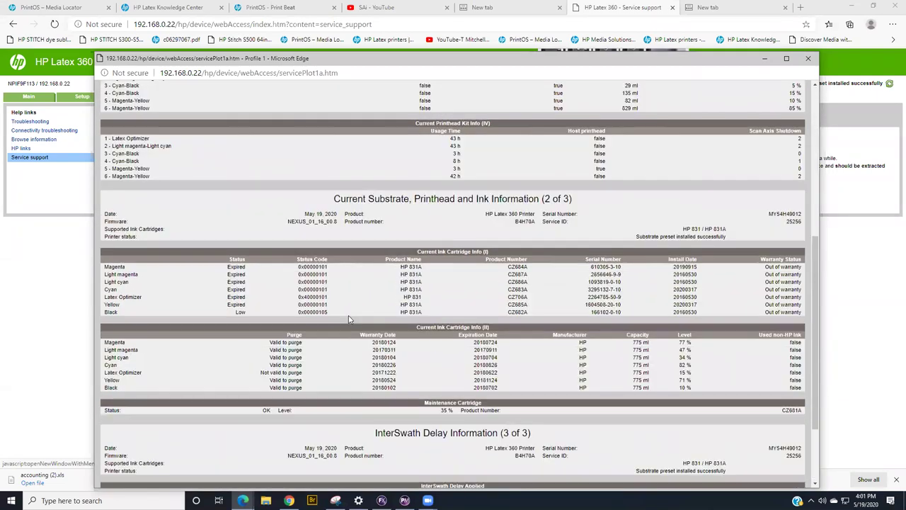
# Step: Review the printer's usage information through its job accounting tables, and close the printer information window
pyautogui.click(184, 90)
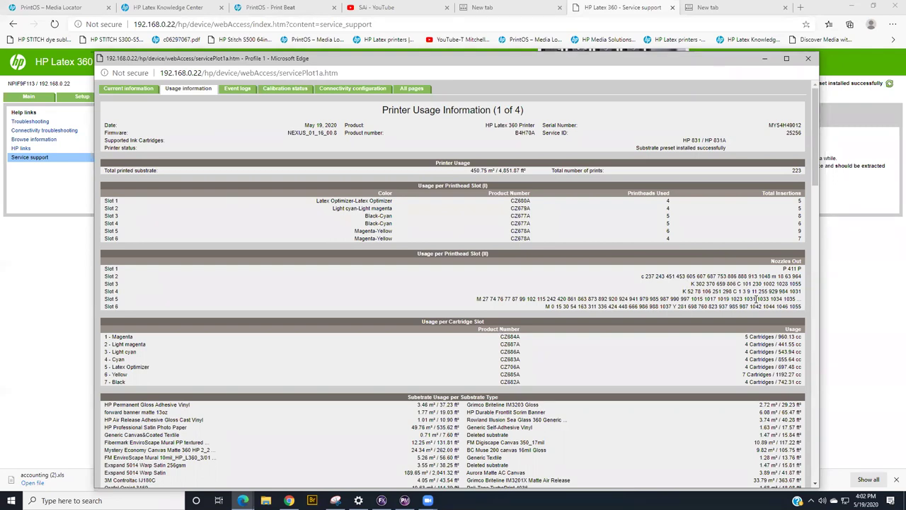
pyautogui.scroll(-2, 751, 303)
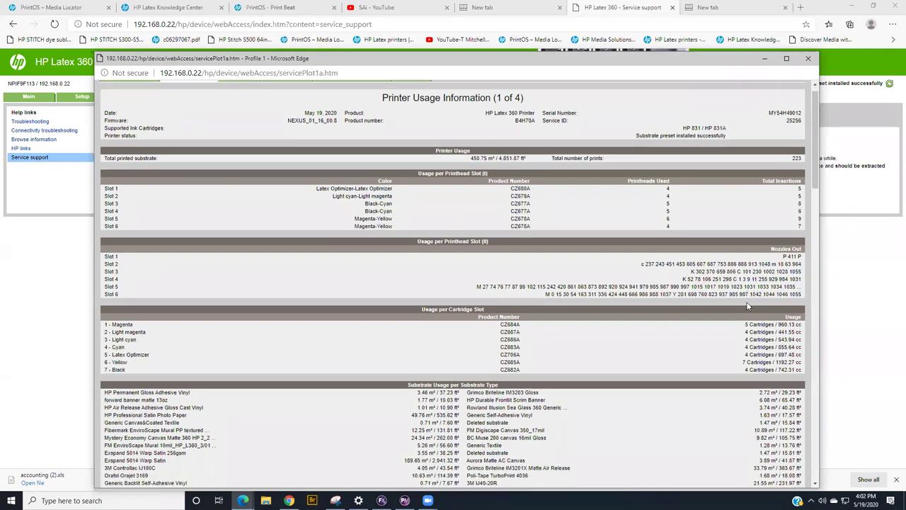
pyautogui.scroll(-13, 748, 306)
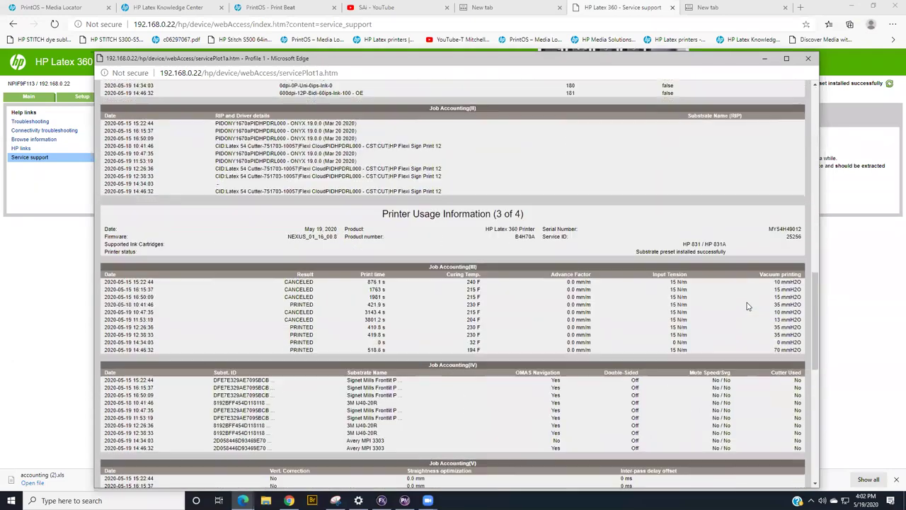
pyautogui.scroll(-3, 747, 306)
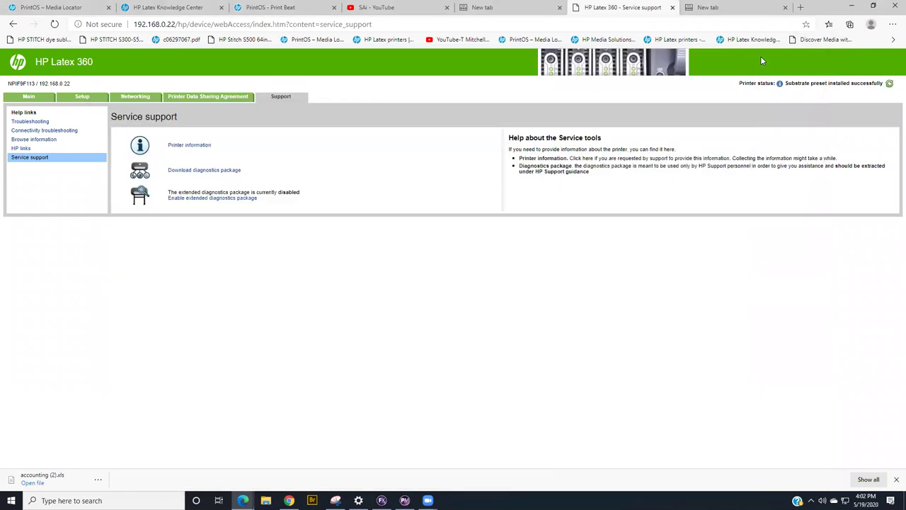
pyautogui.click(762, 59)
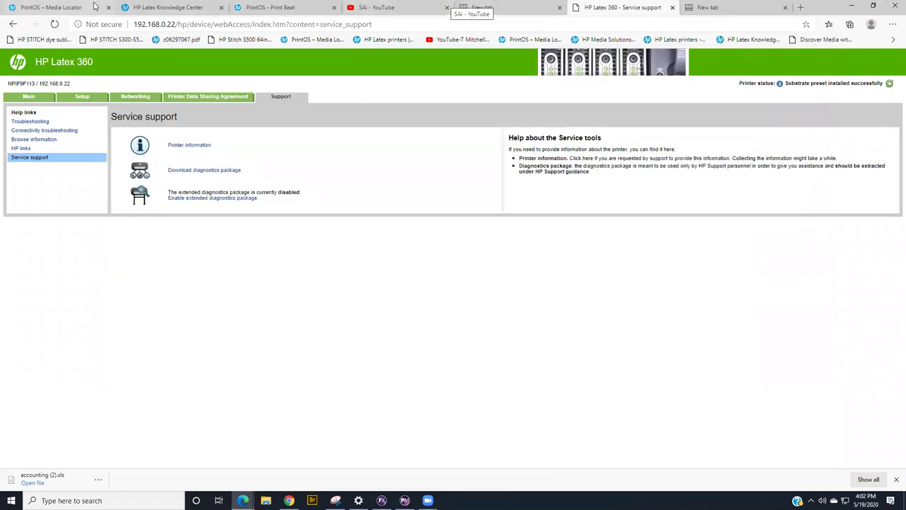
# Step: Switch to the HP Latex Knowledge Center site and go back to the beginning of its home page
pyautogui.click(188, 7)
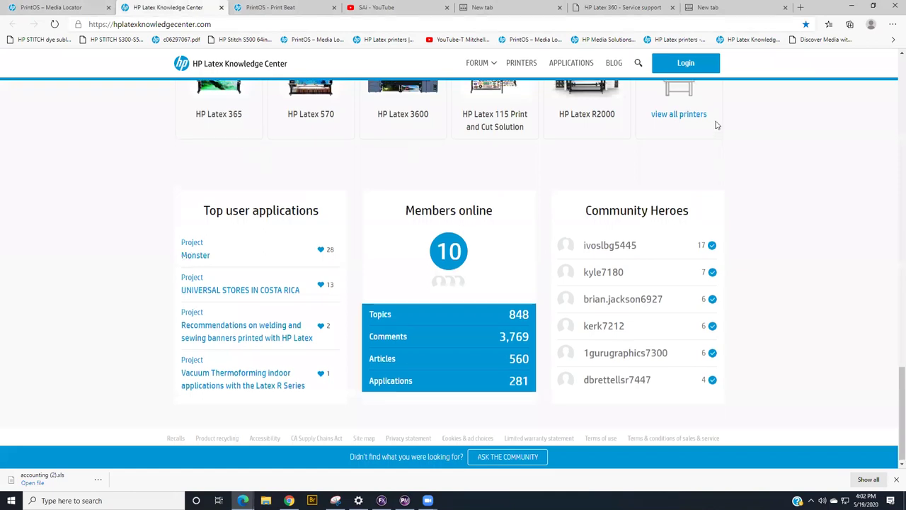
pyautogui.scroll(5, 715, 123)
pyautogui.scroll(10, 717, 117)
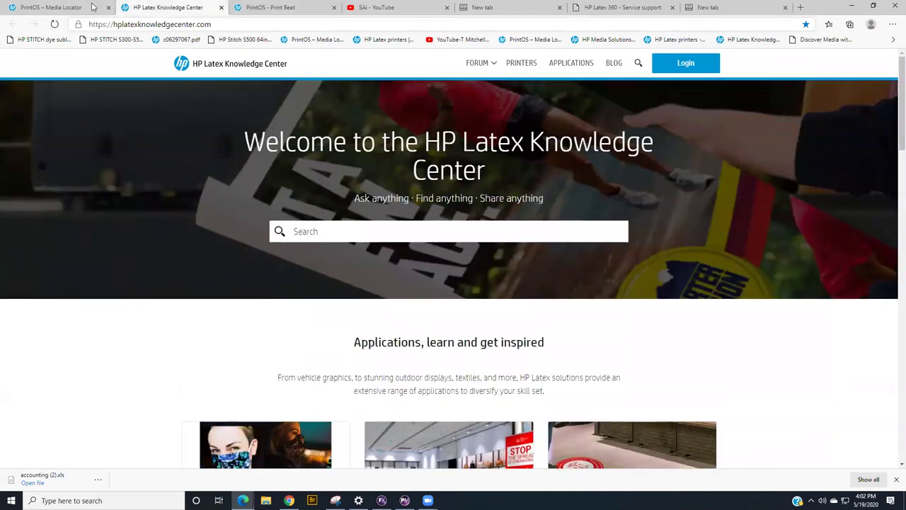
# Step: Switch to PrintOS and open the Applications Center with the HP Latex Czar Demo Center account
pyautogui.click(47, 8)
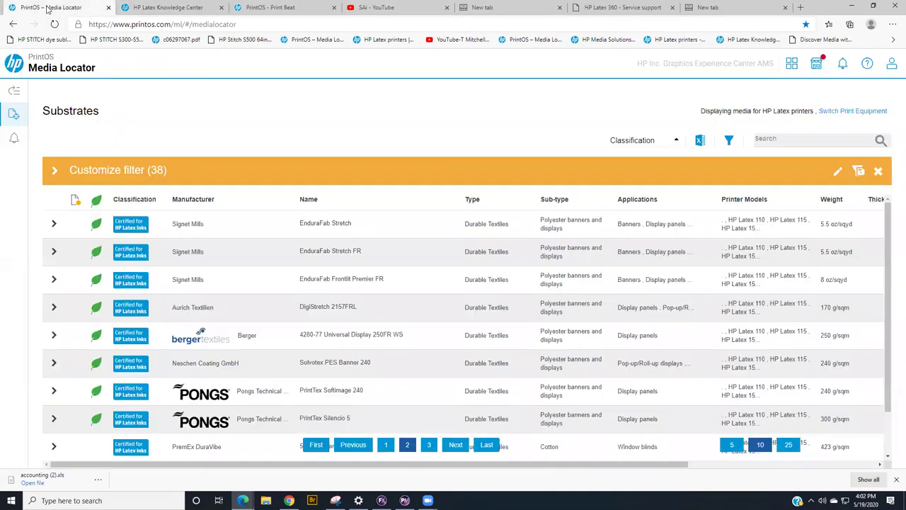
pyautogui.click(793, 64)
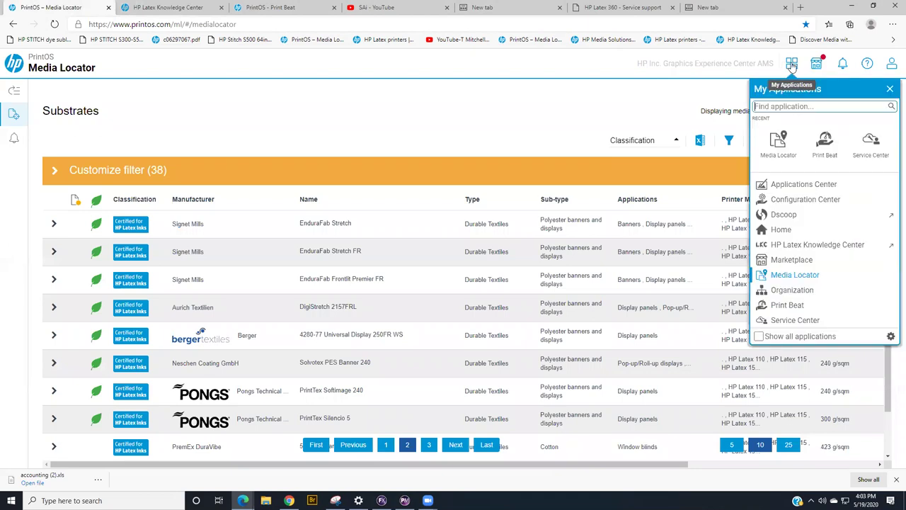
pyautogui.click(788, 188)
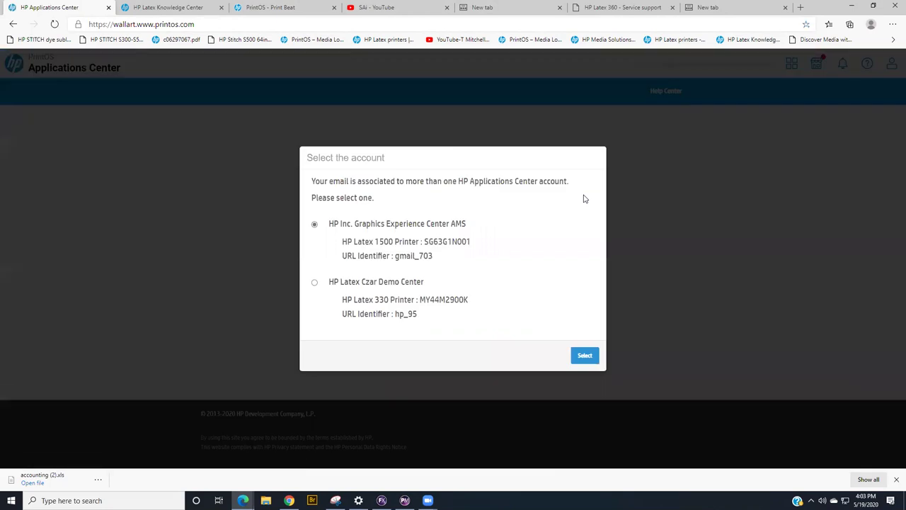
pyautogui.click(314, 281)
pyautogui.click(582, 355)
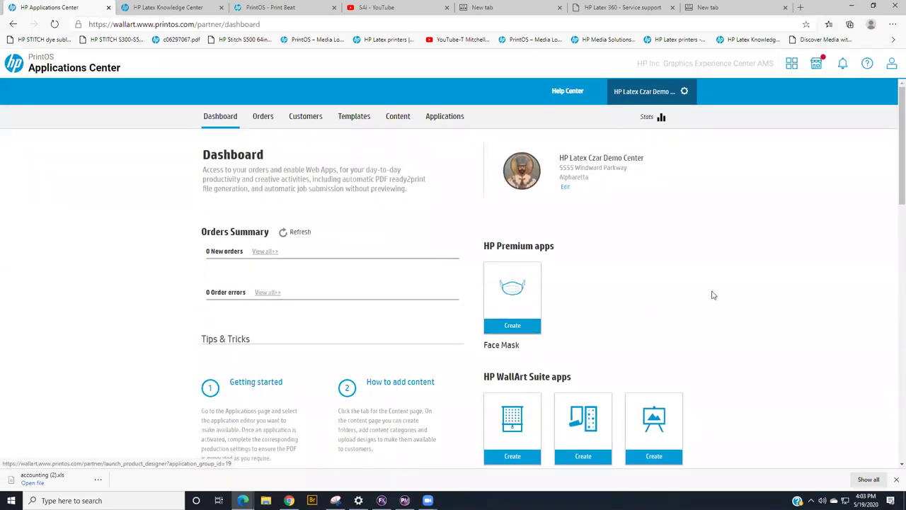
# Step: Look over the Applications Center dashboard and its customer list, and return to the dashboard
pyautogui.scroll(-3, 711, 295)
pyautogui.scroll(3, 710, 295)
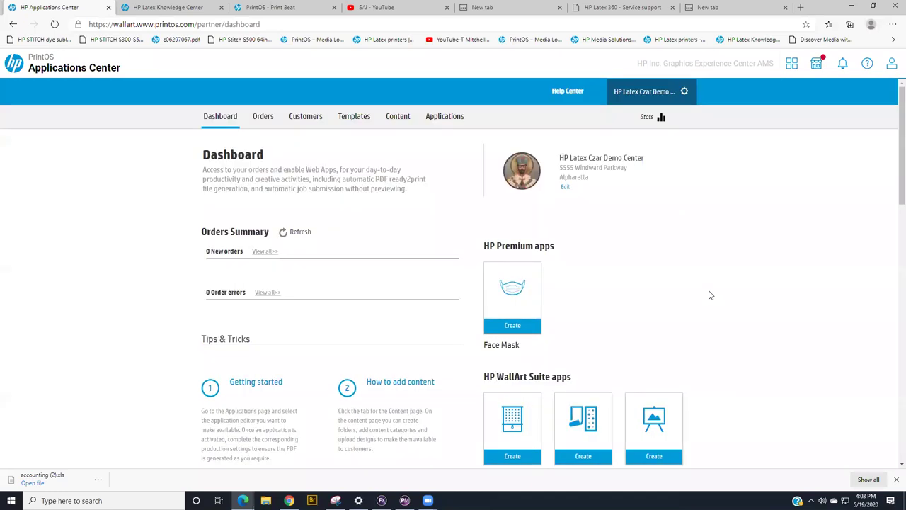
pyautogui.click(292, 121)
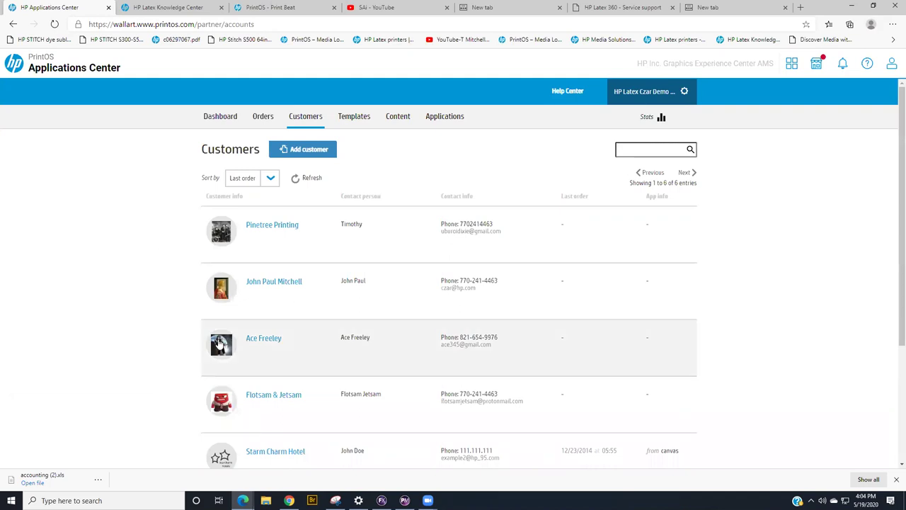
pyautogui.click(226, 120)
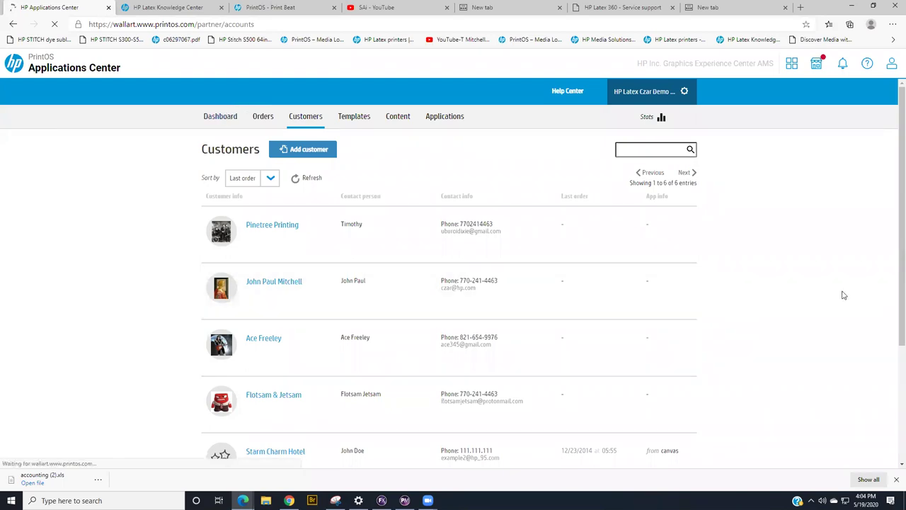
pyautogui.click(213, 121)
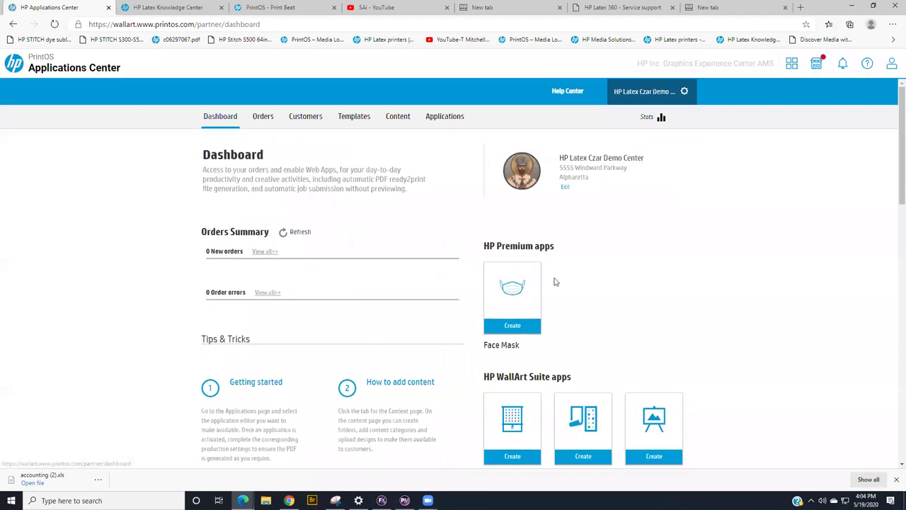
# Step: Start a new WallArt Suite poster in the A2 16.54 x 23.39 in size, skipping the introductory tour
pyautogui.scroll(-3, 556, 282)
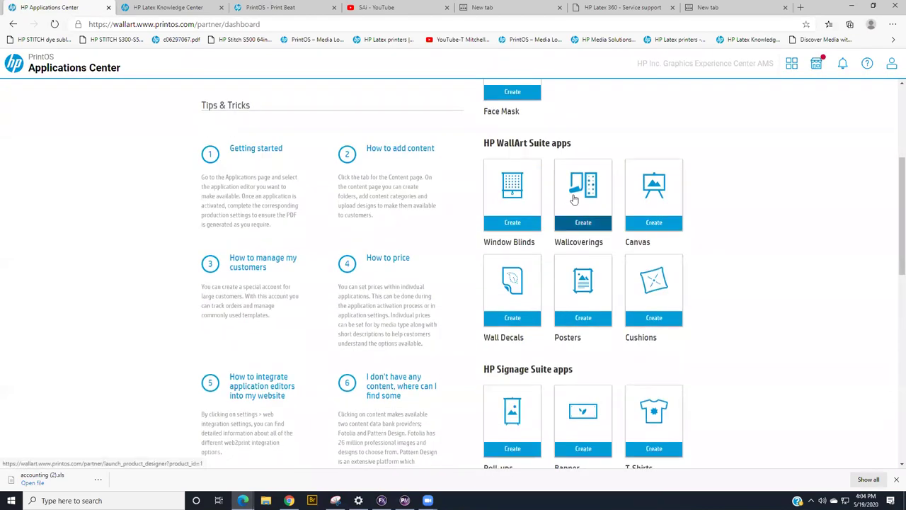
pyautogui.click(588, 272)
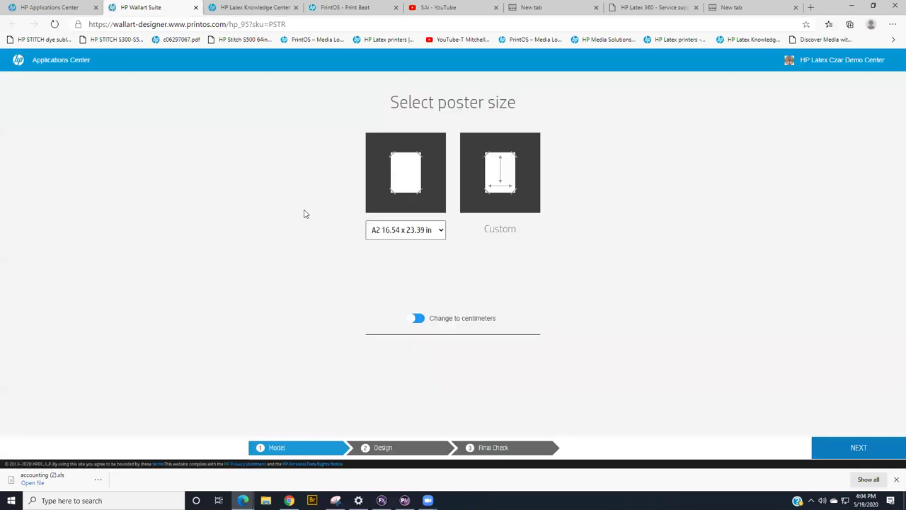
pyautogui.click(404, 173)
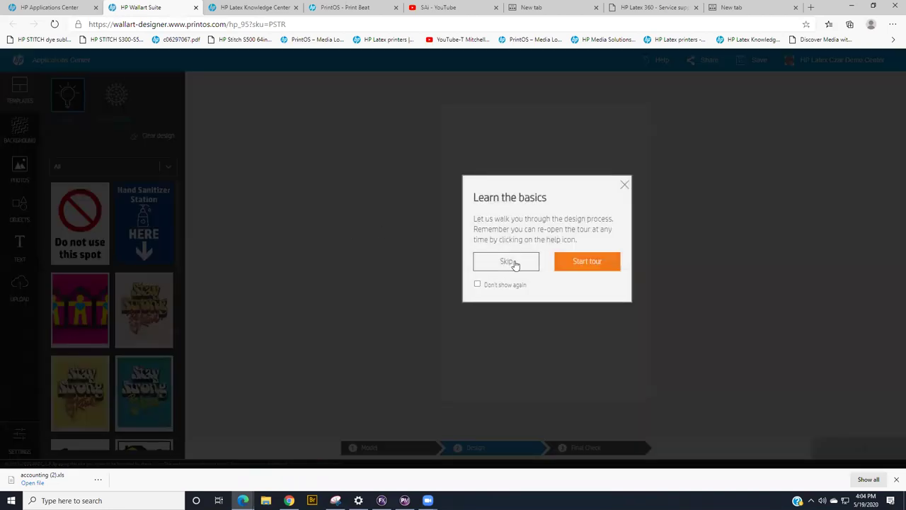
pyautogui.click(515, 263)
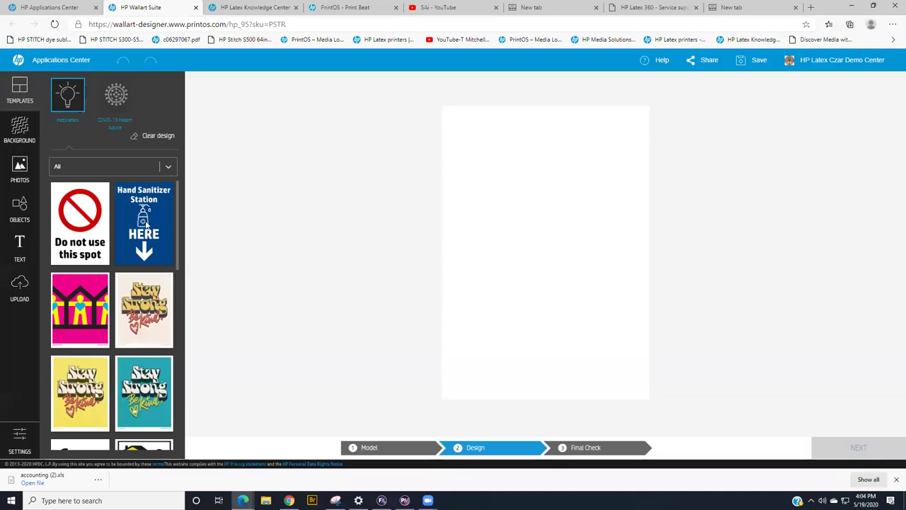
# Step: Browse the inspiration templates and apply the blue "KEEP 6ft APART" template to the poster
pyautogui.scroll(-10, 145, 223)
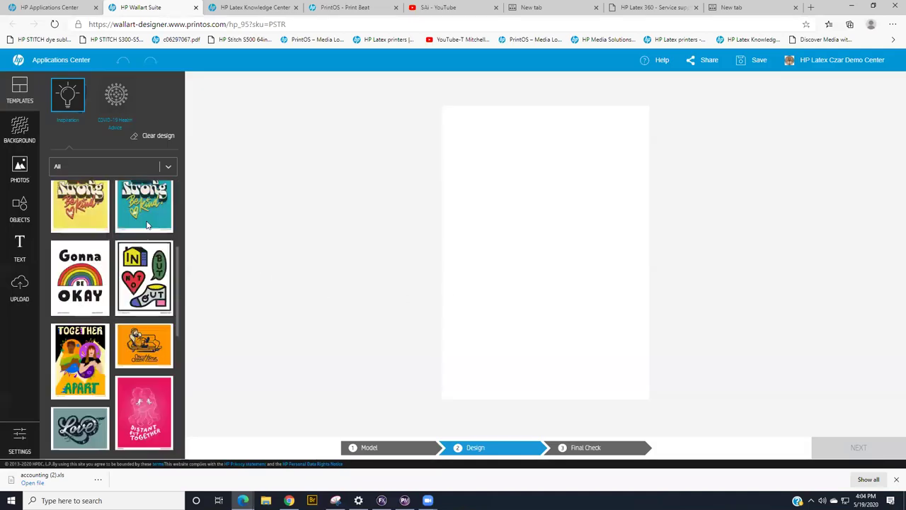
pyautogui.scroll(-10, 147, 225)
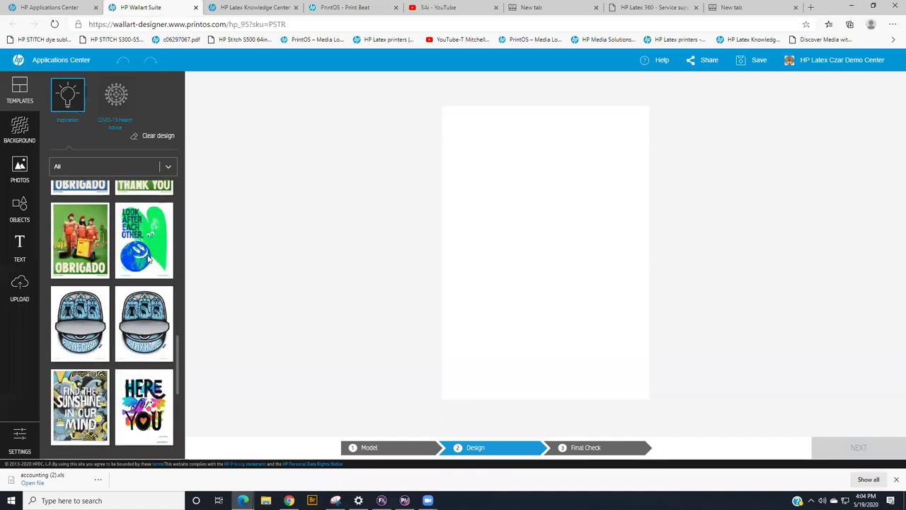
pyautogui.scroll(-10, 148, 259)
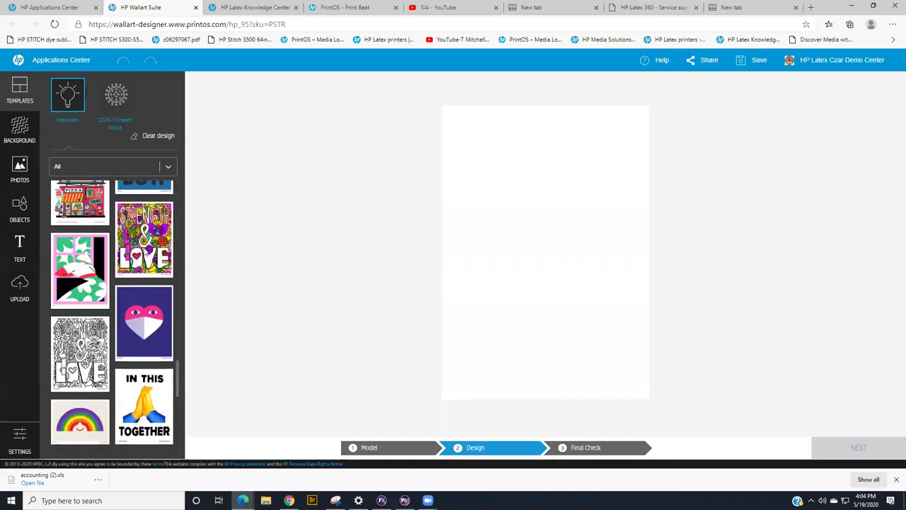
pyautogui.scroll(-10, 146, 256)
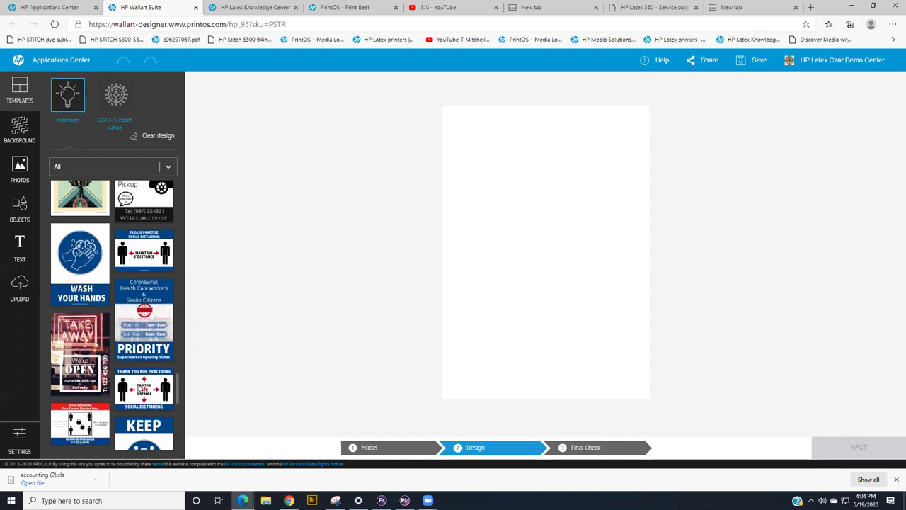
pyautogui.scroll(-1, 127, 379)
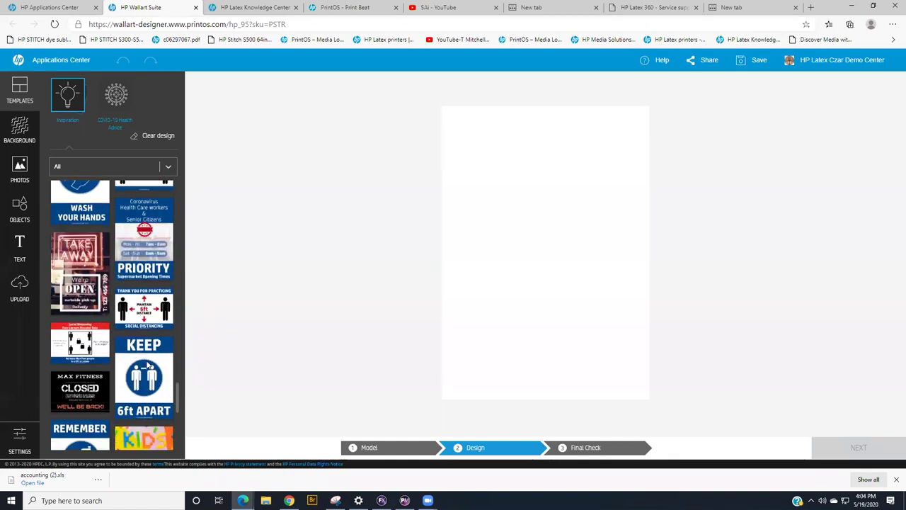
pyautogui.click(144, 360)
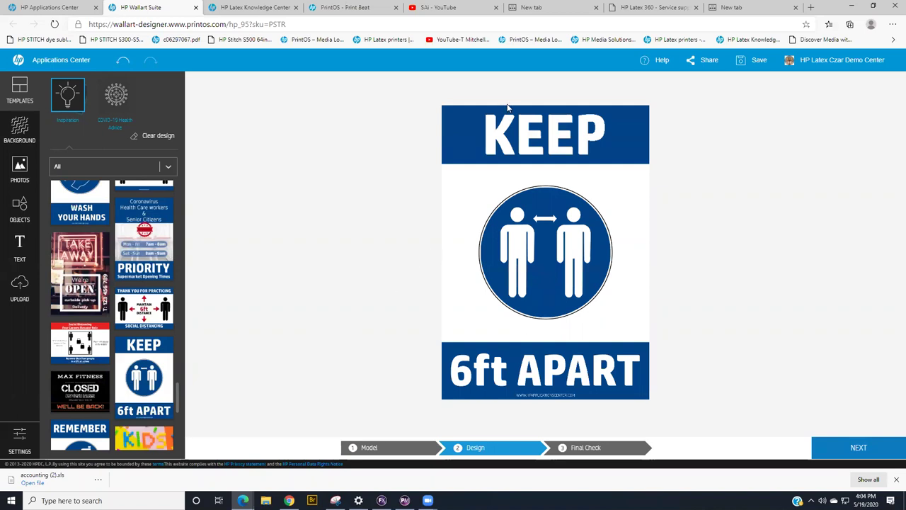
# Step: Inspect the text editing options for the poster's "KEEP" and "6ft APART" lines, and deselect the text
pyautogui.click(510, 126)
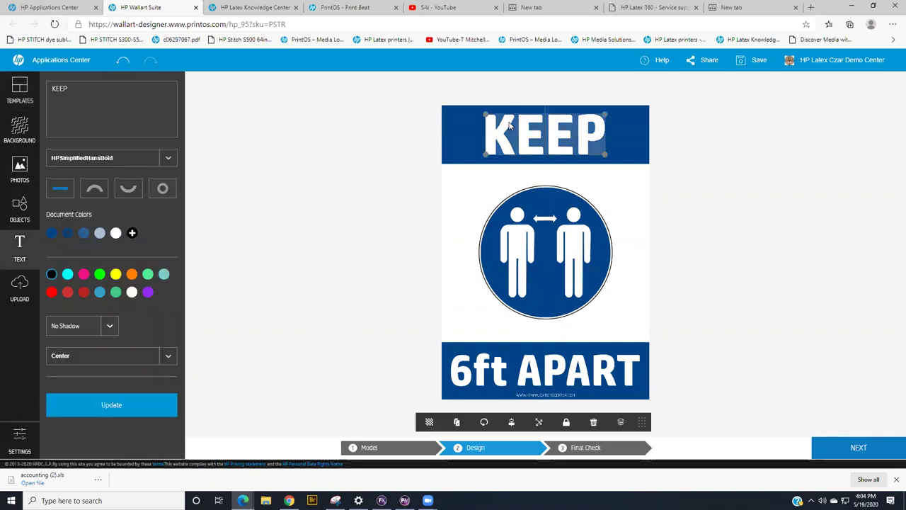
pyautogui.click(549, 370)
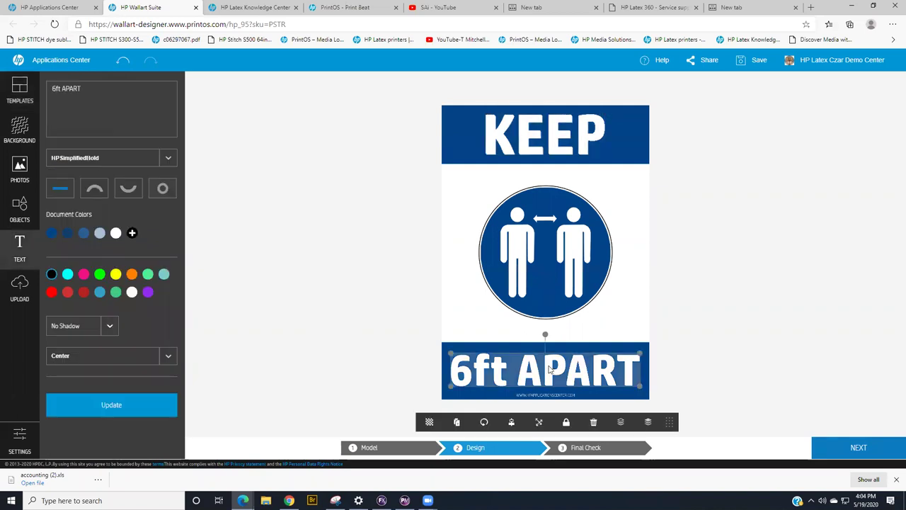
pyautogui.click(377, 316)
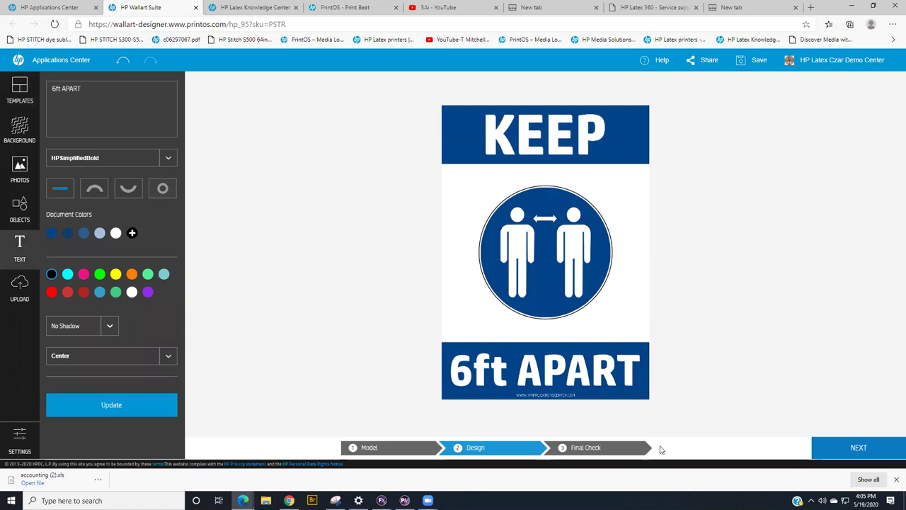
# Step: Take the poster to the final check, order a quantity of 3, and dismiss the feedback survey
pyautogui.click(607, 448)
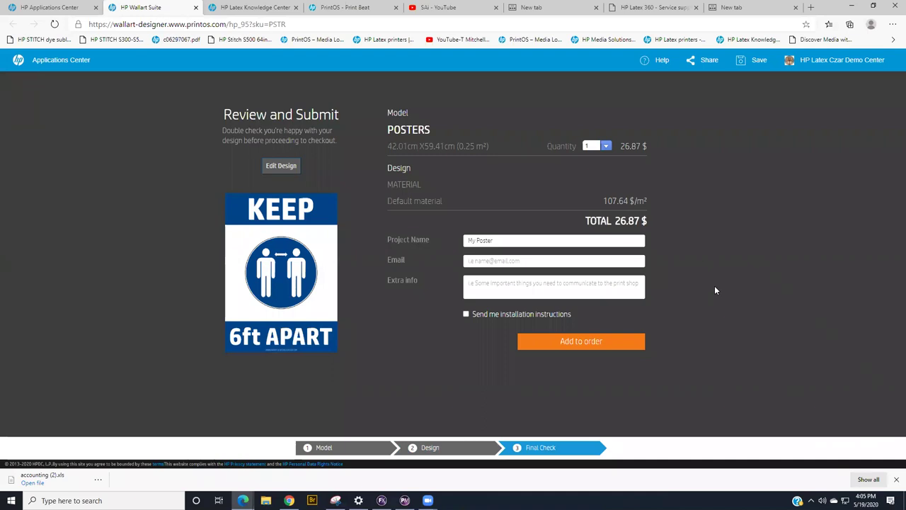
pyautogui.click(606, 146)
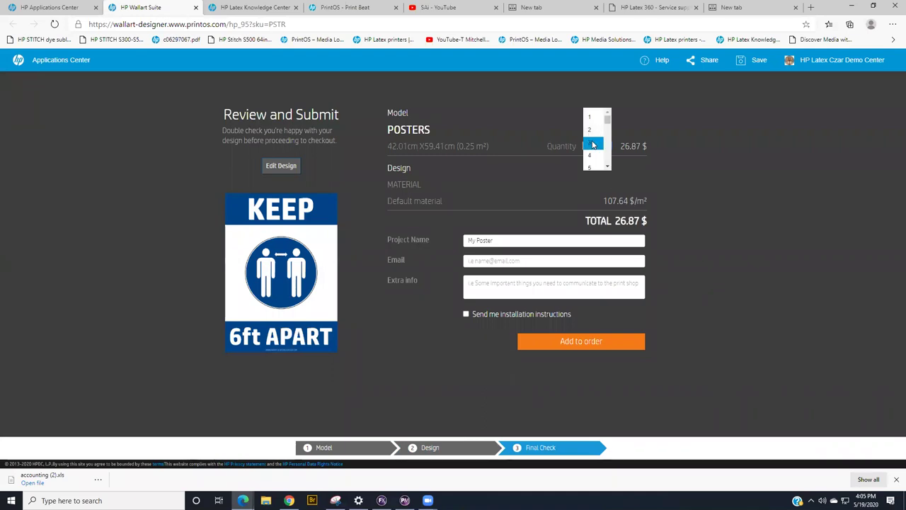
pyautogui.click(591, 142)
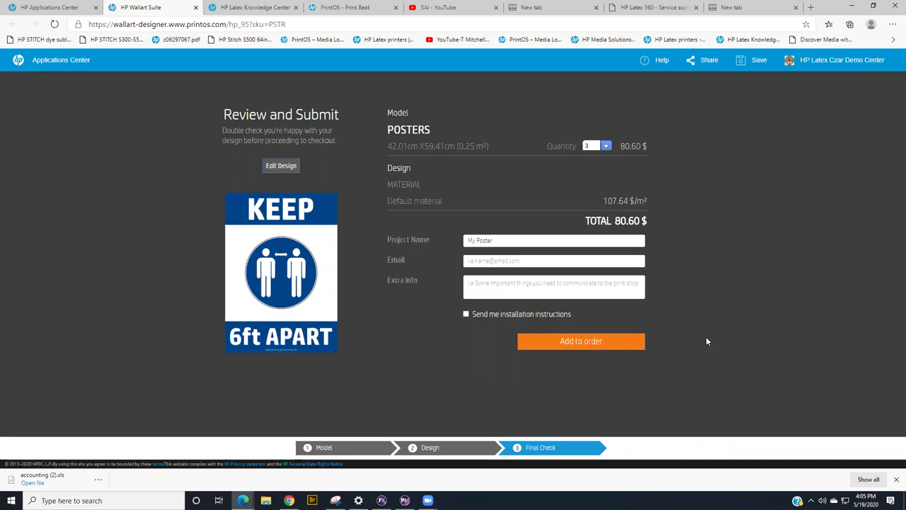
pyautogui.click(593, 343)
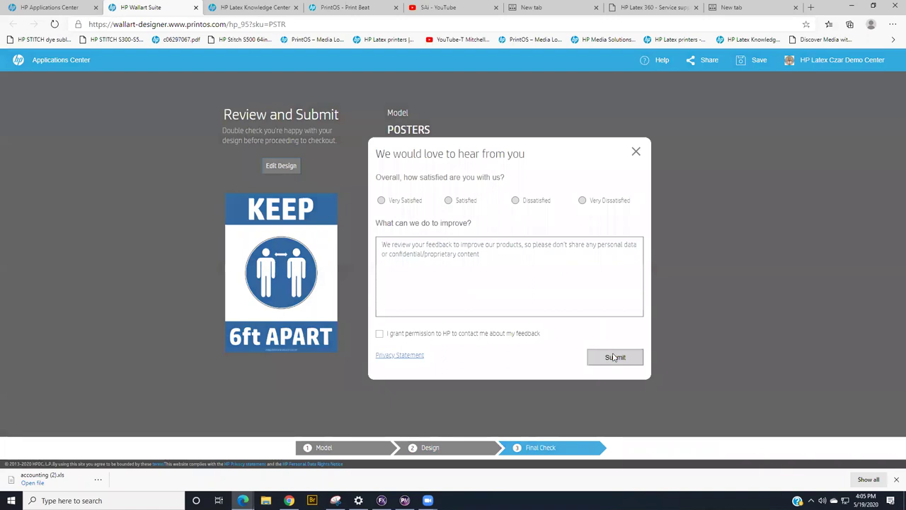
pyautogui.click(636, 152)
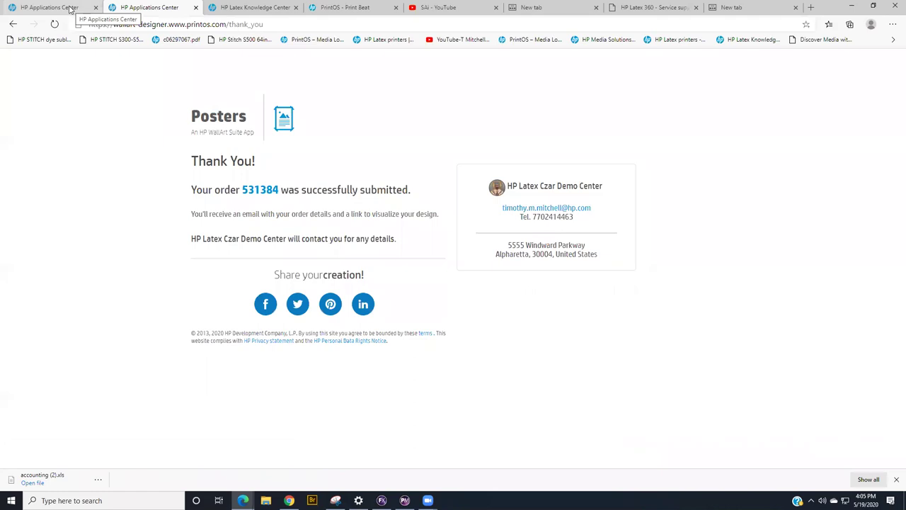
# Step: Return to the Applications Center dashboard, look through its app list, and open the orders list
pyautogui.click(50, 7)
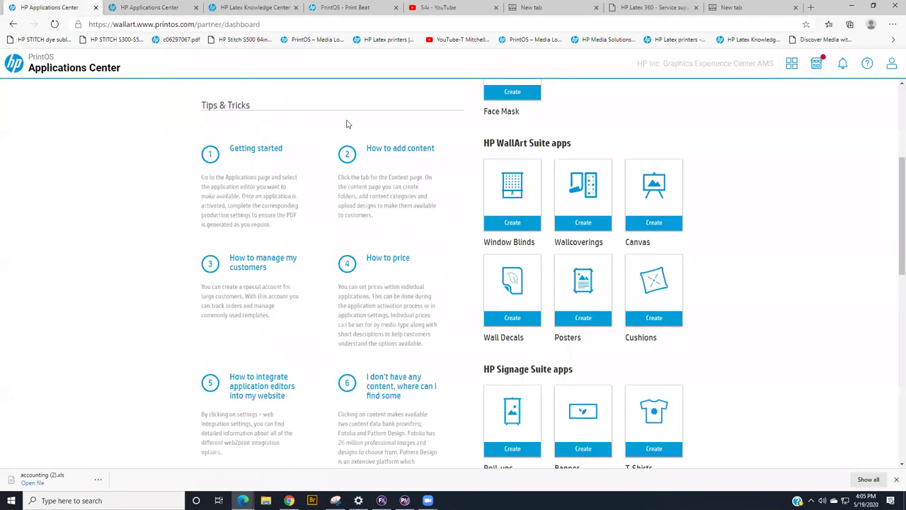
pyautogui.scroll(-5, 294, 167)
pyautogui.scroll(-4, 285, 146)
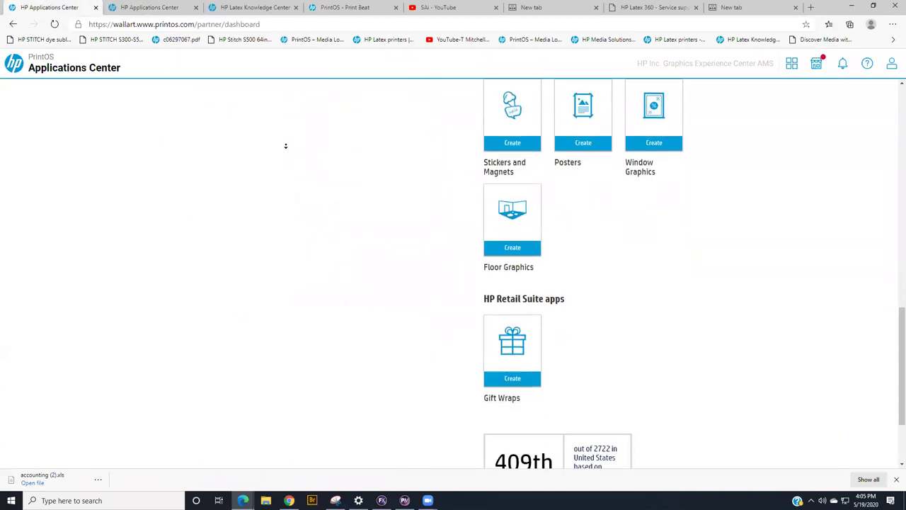
pyautogui.scroll(10, 607, 168)
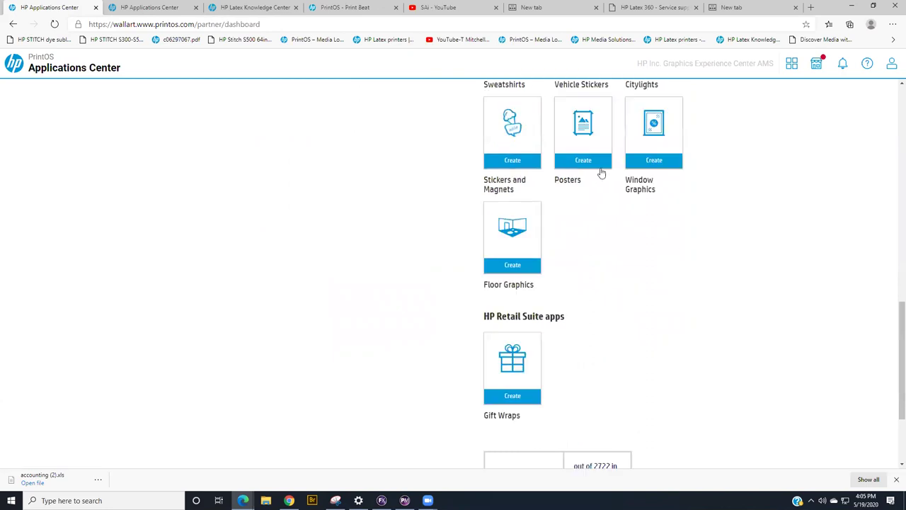
pyautogui.click(259, 116)
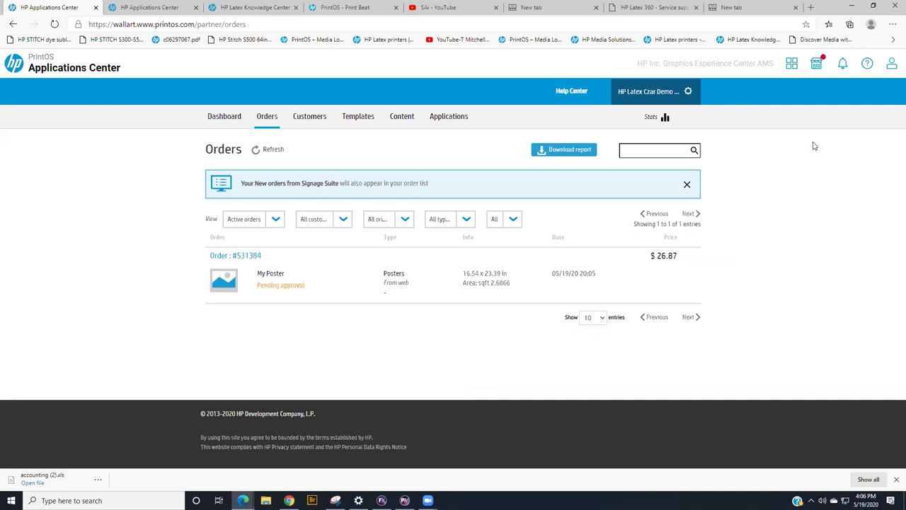
# Step: Go back to the dashboard and review the available WallArt Suite and Signage Suite apps
pyautogui.click(233, 120)
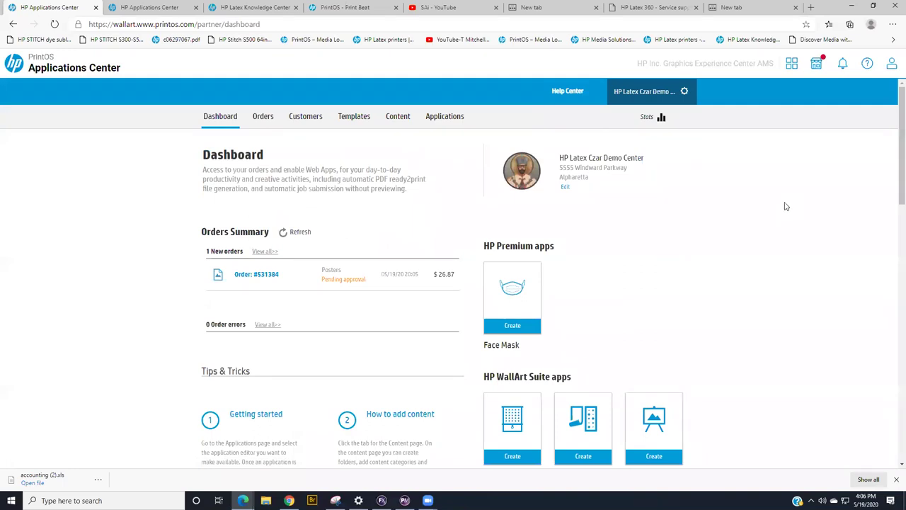
pyautogui.scroll(-2, 788, 206)
pyautogui.scroll(-5, 789, 207)
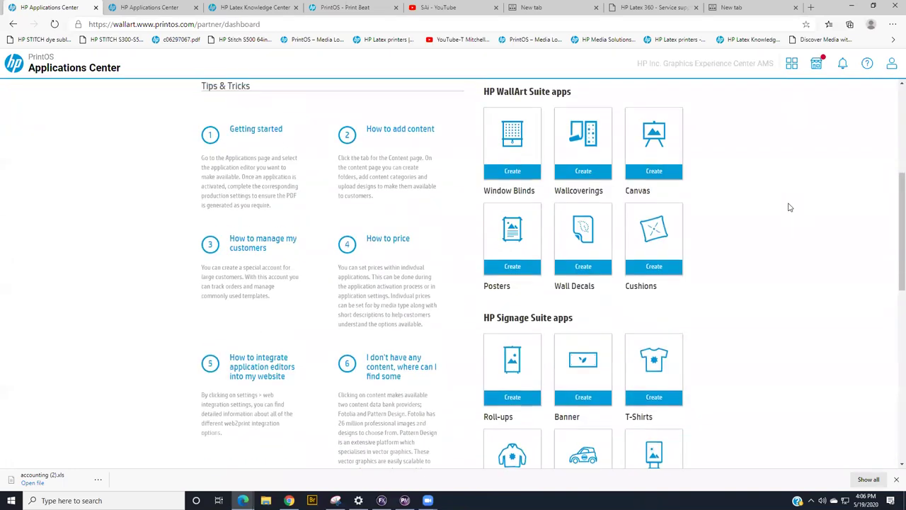
pyautogui.scroll(-1, 790, 206)
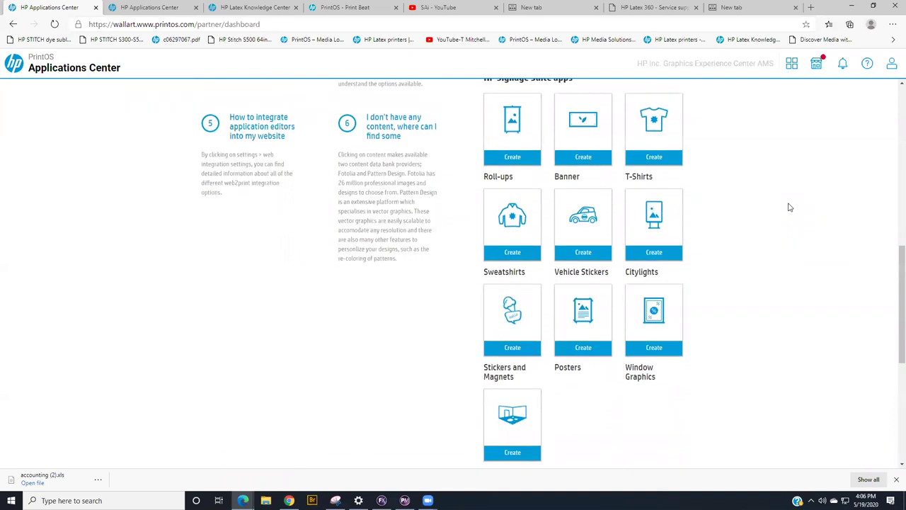